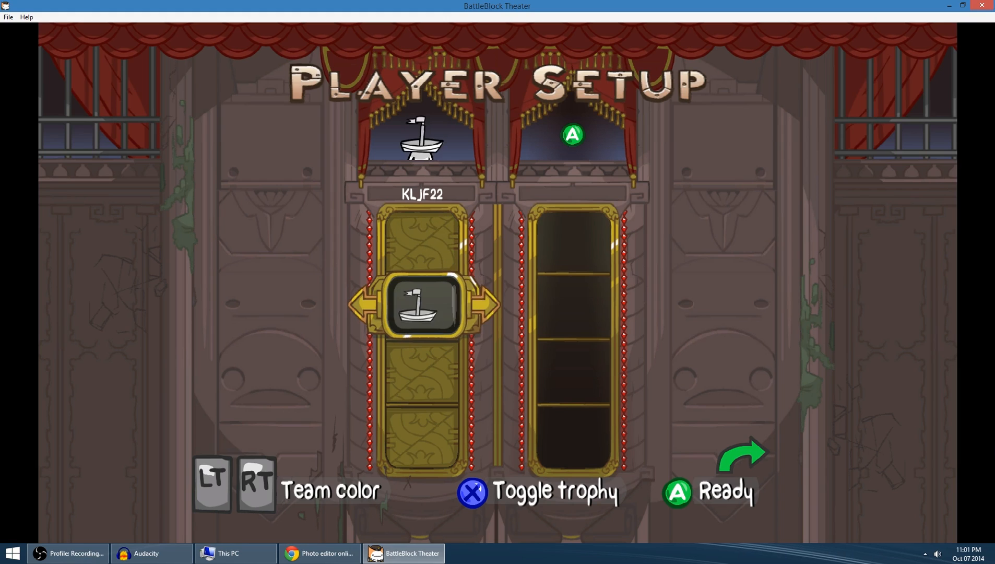
Choose the green head holding an envelope in its mouth for the player and ready up to start the game.
{"action": "key", "text": "Right"}
{"action": "key", "text": "Right"}
{"action": "key", "text": "Right"}
{"action": "key", "text": "Right"}
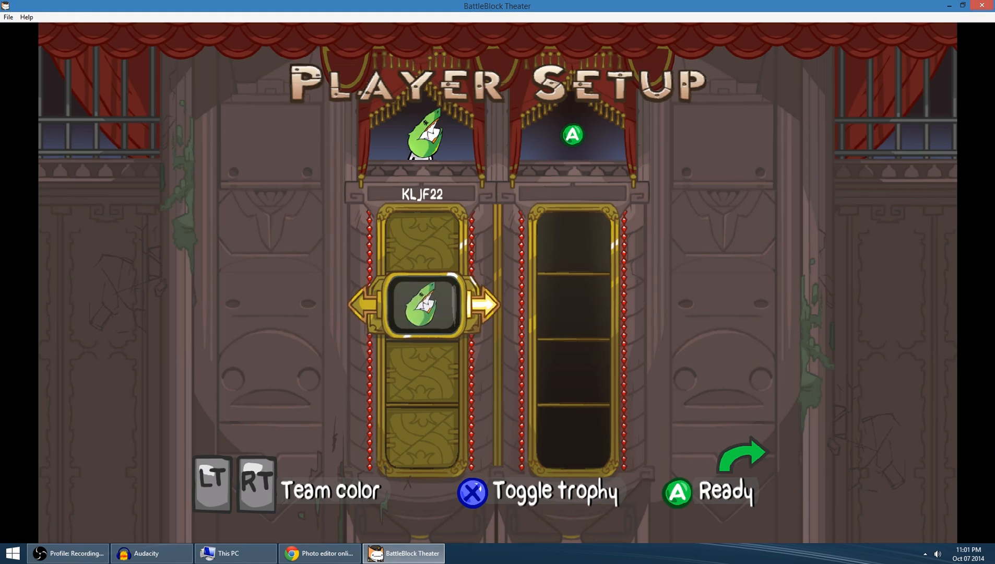
{"action": "key", "text": "Left"}
{"action": "key", "text": "Right"}
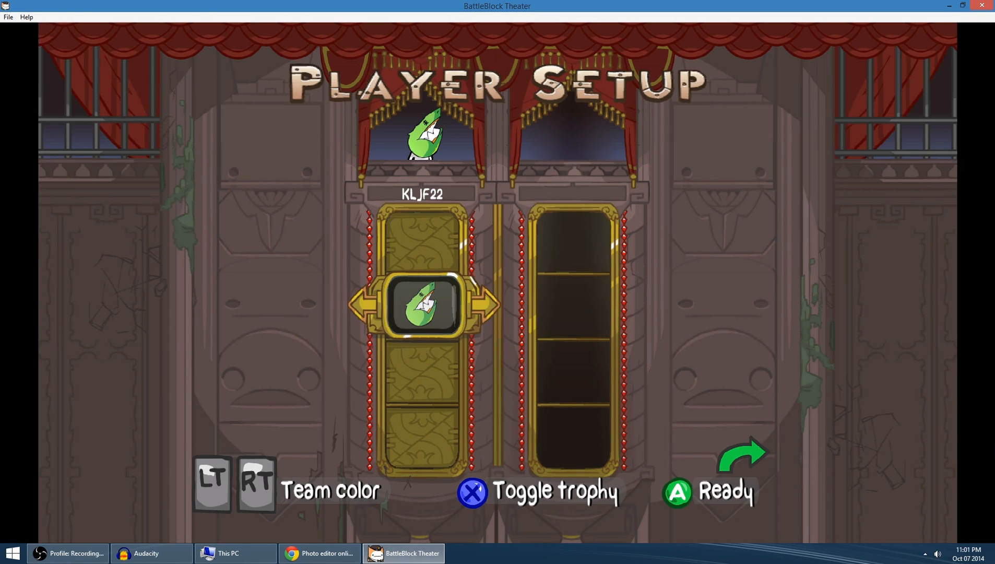
{"action": "key", "text": "Down"}
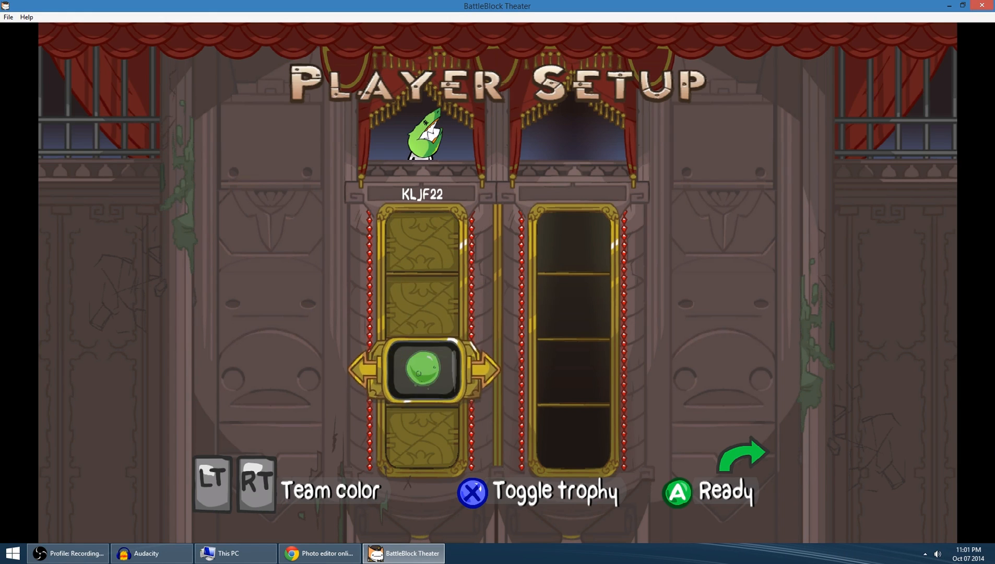
{"action": "key", "text": "Down"}
{"action": "key", "text": "Return"}
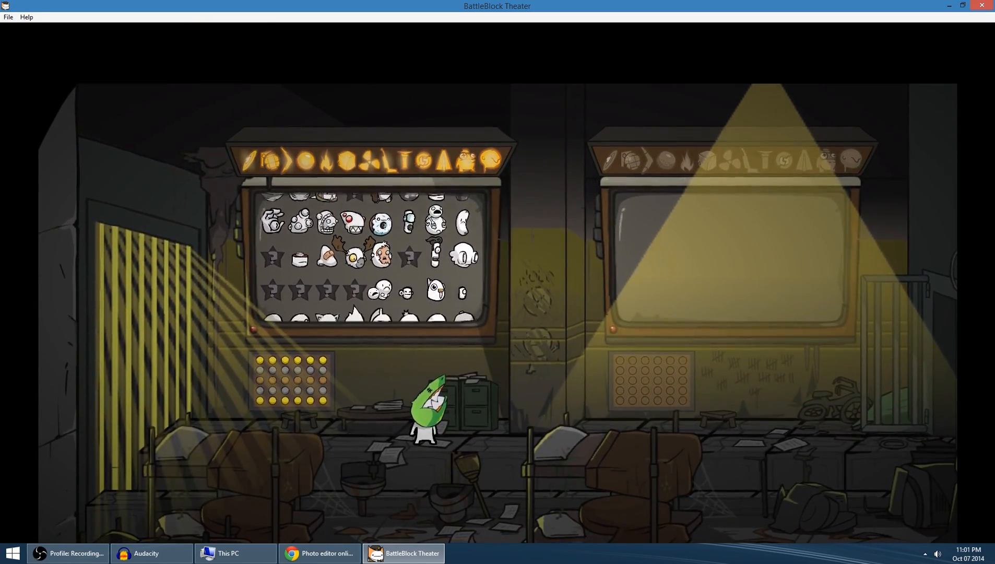
Switch to the desktop, open BBT Shark.bmp in the photo viewer and examine the shark at actual size.
{"action": "key", "text": "Escape"}
{"action": "left_click", "coordinate": [394, 557]}
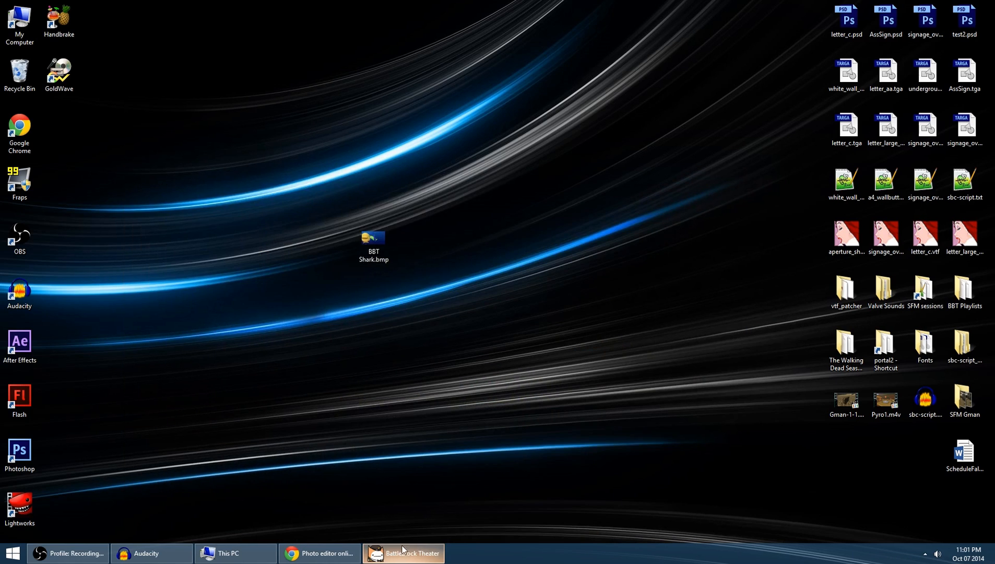
{"action": "double_click", "coordinate": [373, 239]}
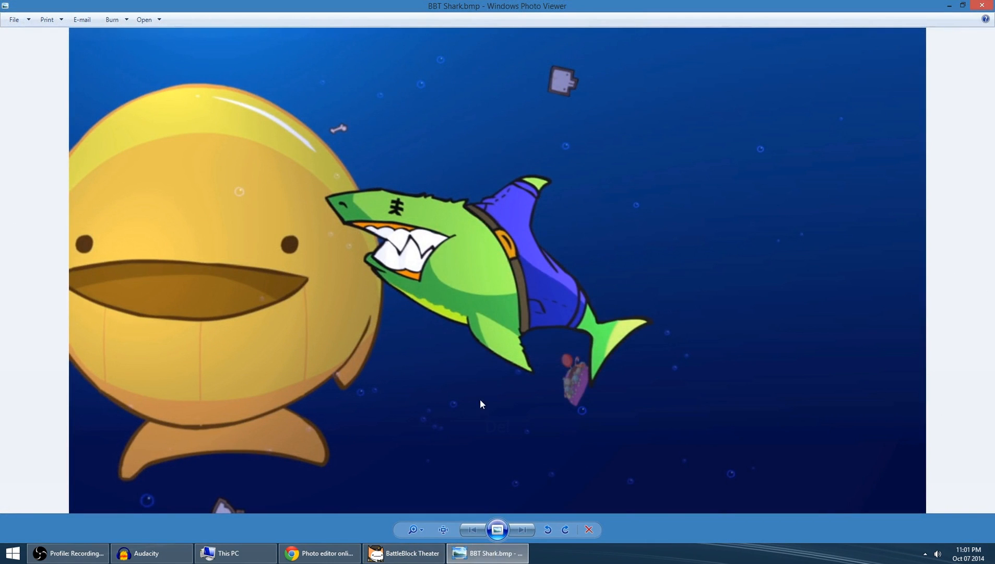
{"action": "left_click", "coordinate": [444, 530]}
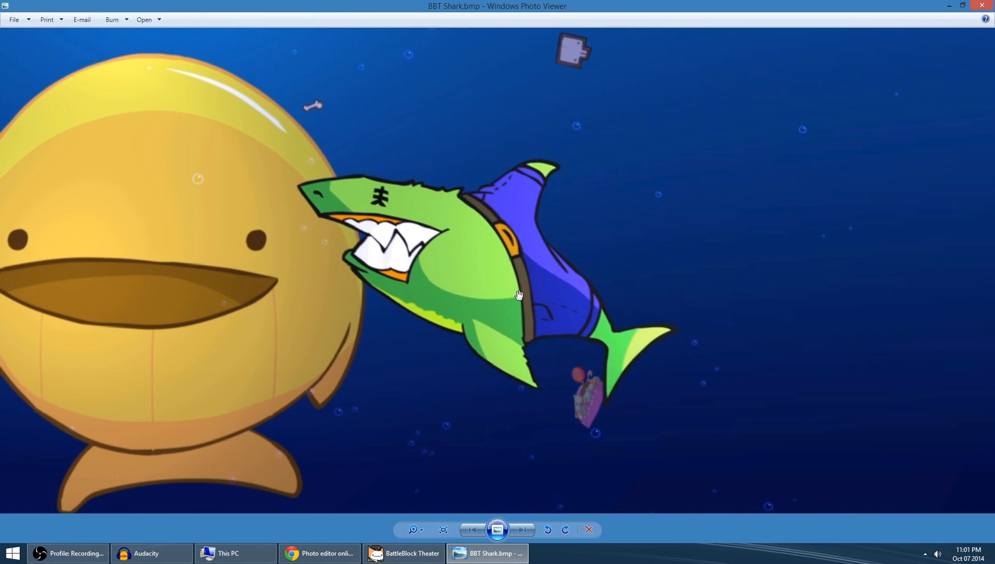
{"action": "left_click_drag", "start_coordinate": [642, 262], "coordinate": [483, 324]}
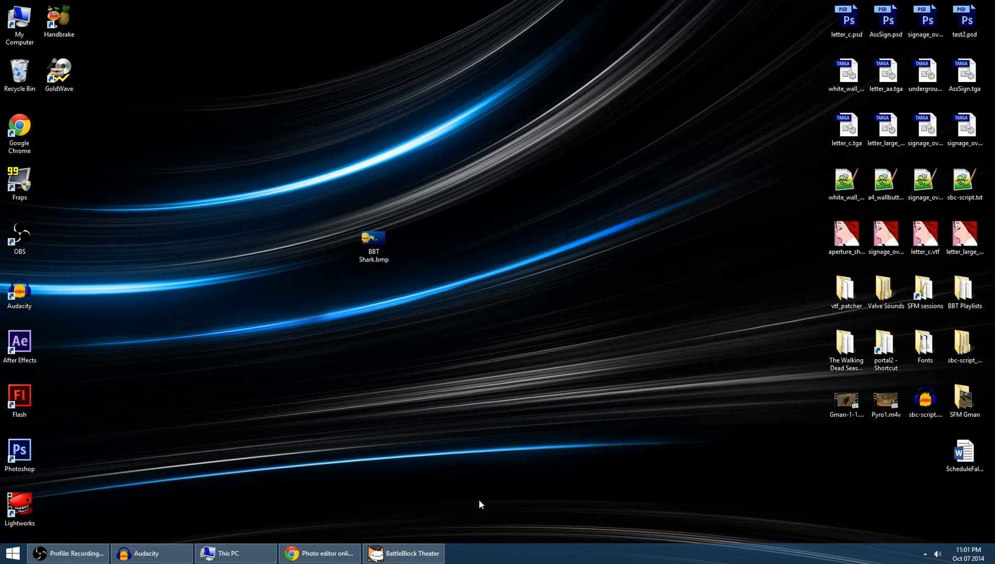
Switch to Chrome with the Pixlr Editor page at apps.pixlr.com/editor.
{"action": "mouse_move", "coordinate": [314, 554]}
{"action": "left_click", "coordinate": [406, 554]}
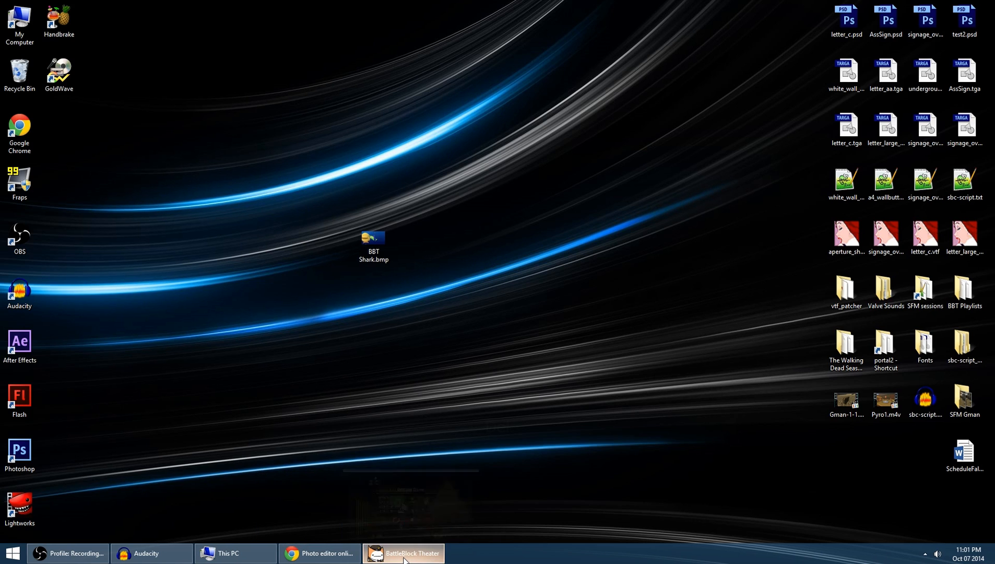
{"action": "left_click", "coordinate": [319, 557]}
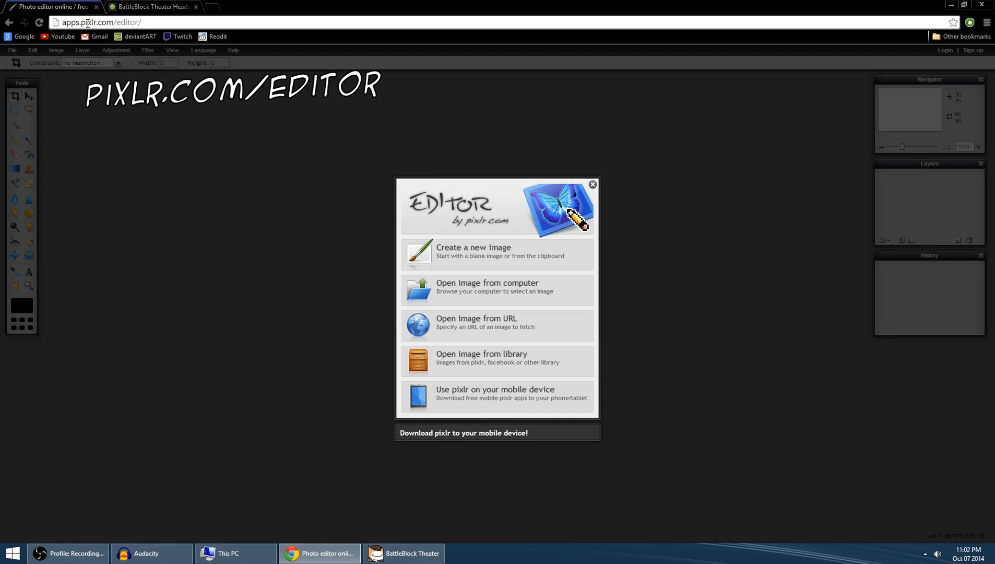
{"action": "left_click_drag", "start_coordinate": [88, 22], "coordinate": [182, 24]}
{"action": "left_click", "coordinate": [182, 24]}
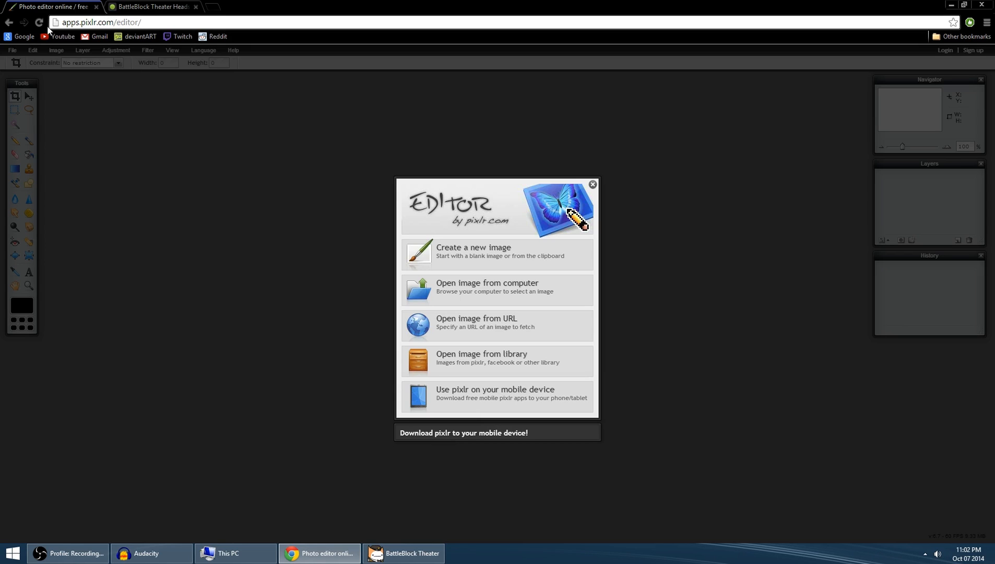
{"action": "left_click", "coordinate": [215, 8]}
{"action": "left_click", "coordinate": [20, 38]}
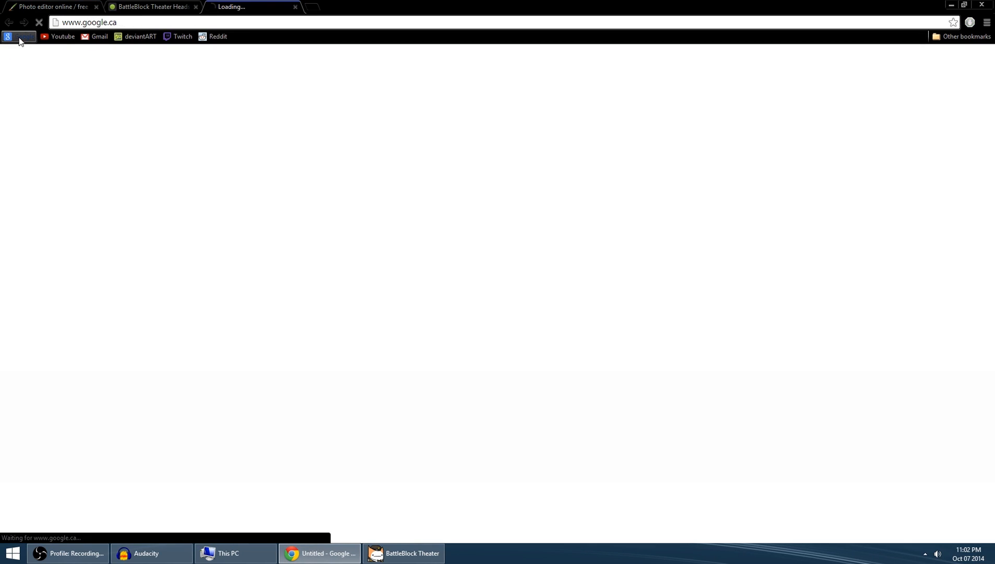
{"action": "type", "text": "gimp"}
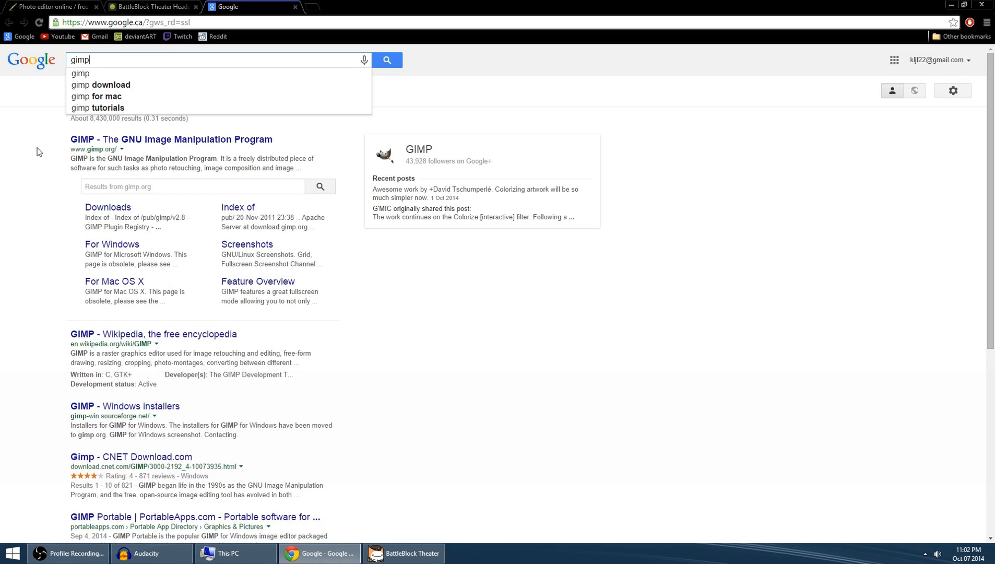
{"action": "left_click", "coordinate": [100, 146]}
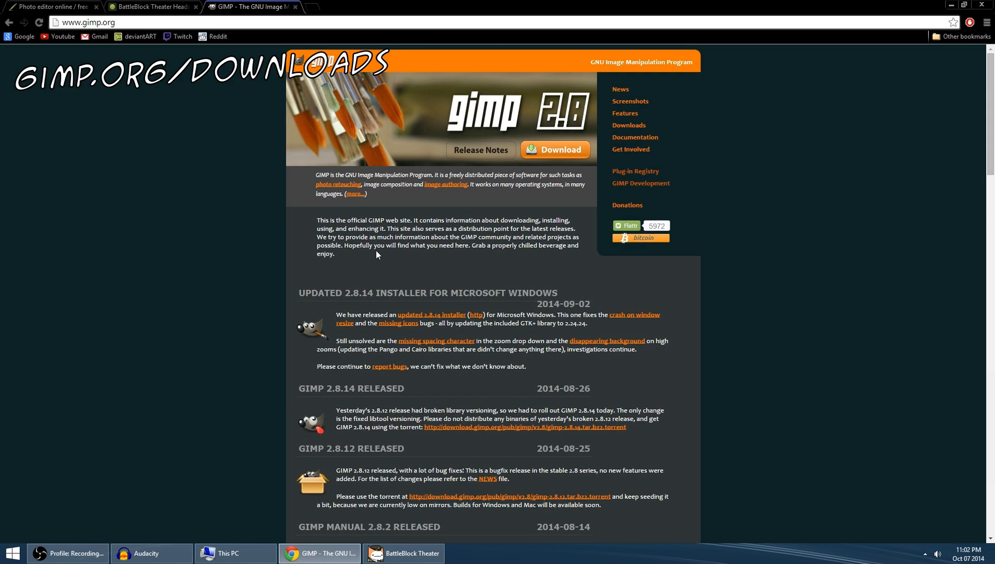
{"action": "left_click", "coordinate": [295, 7]}
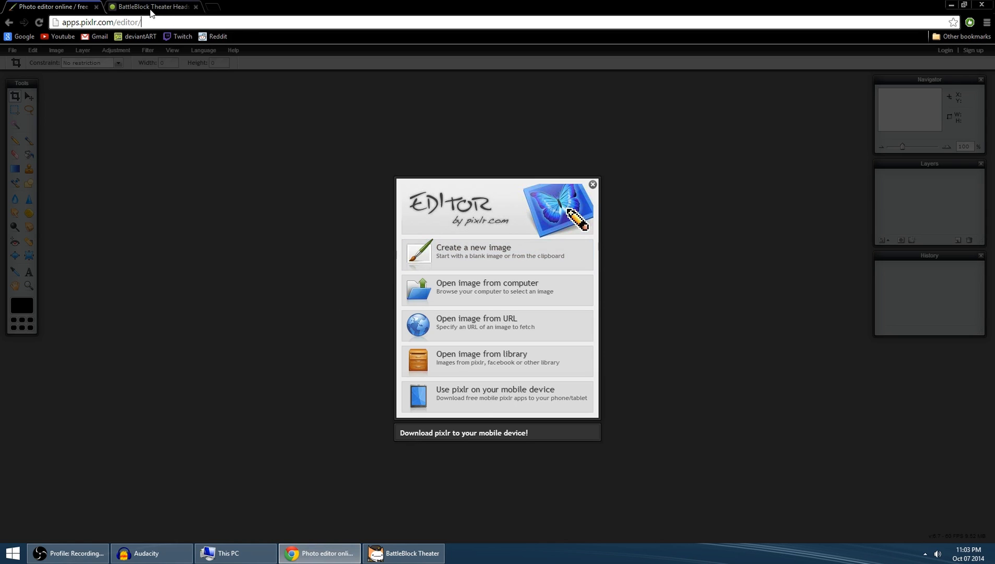
Create a new transparent image of 128 x 128 px and enlarge its window.
{"action": "left_click", "coordinate": [476, 265]}
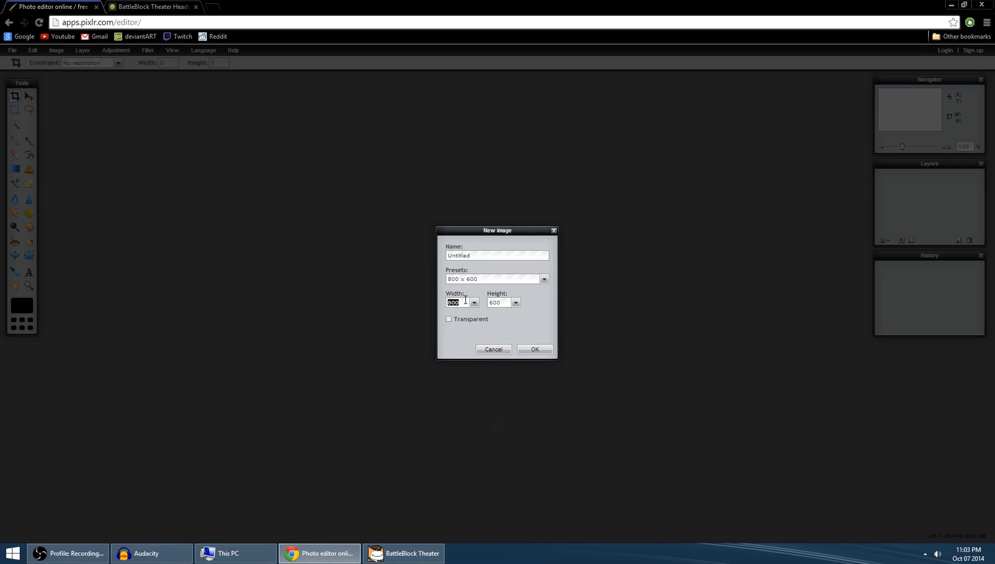
{"action": "type", "text": "12812"}
{"action": "left_click", "coordinate": [534, 349]}
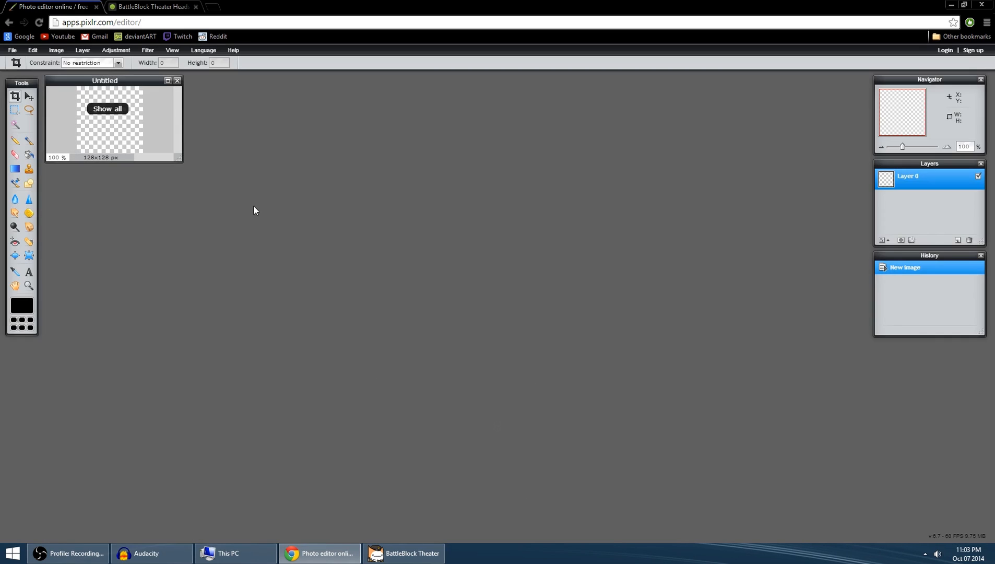
{"action": "left_click_drag", "start_coordinate": [177, 156], "coordinate": [358, 299]}
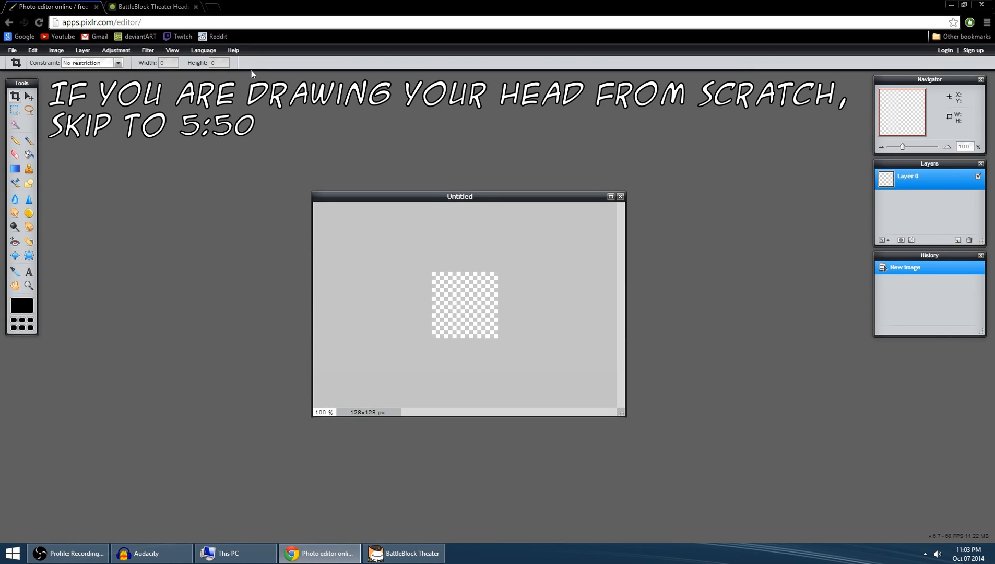
Open BBT Shark.bmp from the desktop in the editor and maximize its image window.
{"action": "left_click", "coordinate": [12, 50]}
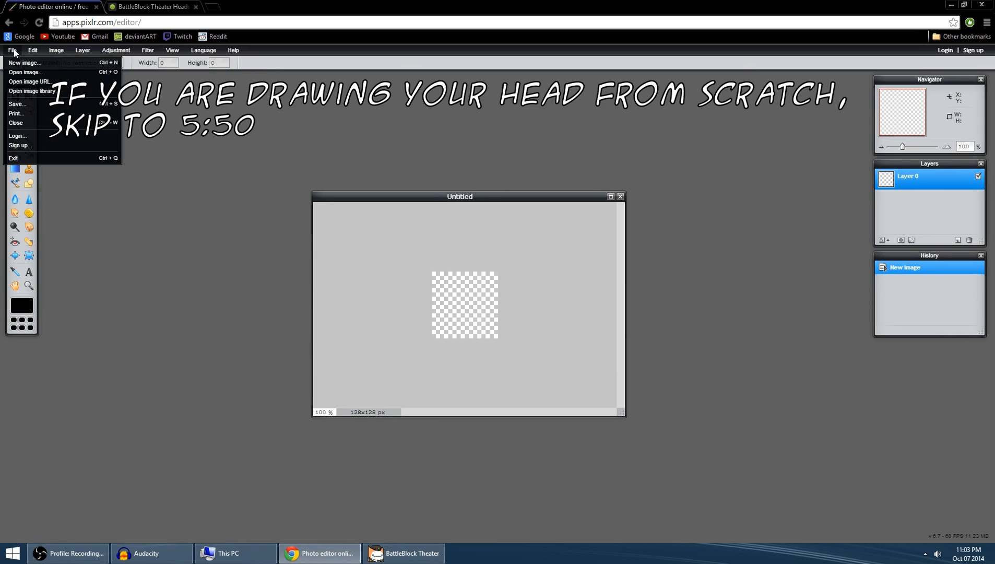
{"action": "left_click", "coordinate": [29, 73]}
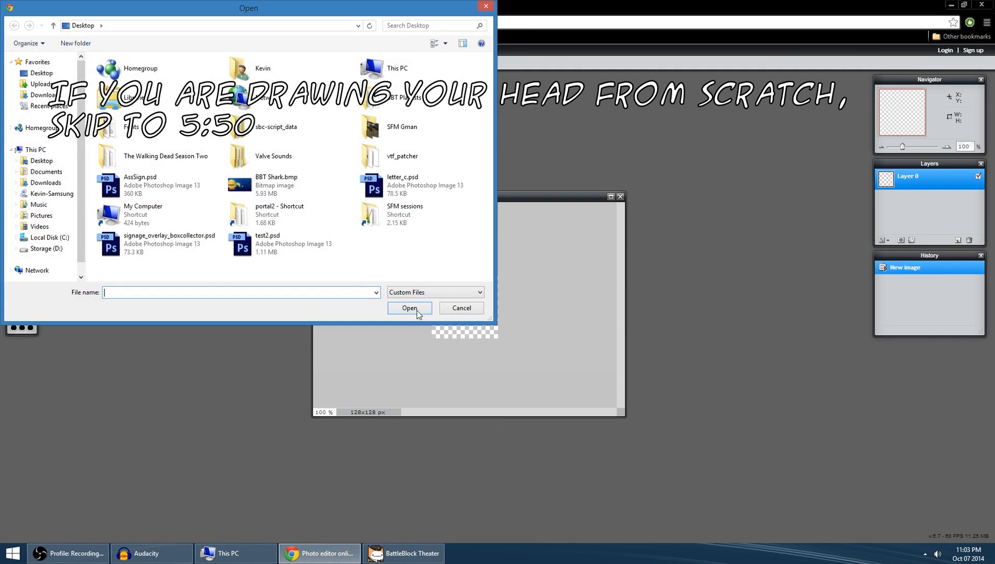
{"action": "left_click", "coordinate": [276, 187]}
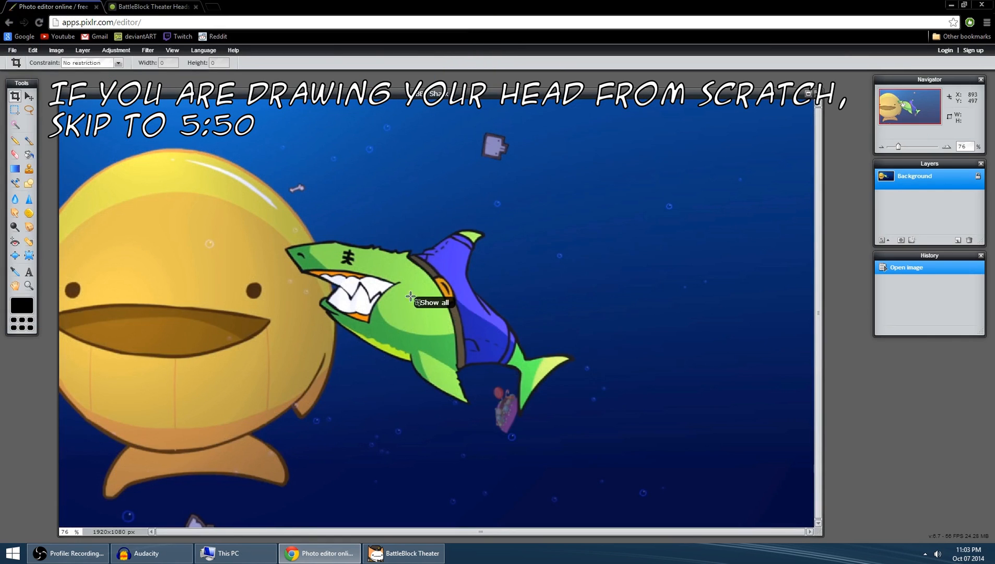
{"action": "left_click_drag", "start_coordinate": [429, 96], "coordinate": [746, 236]}
{"action": "left_click_drag", "start_coordinate": [514, 196], "coordinate": [247, 79]}
{"action": "left_click_drag", "start_coordinate": [778, 235], "coordinate": [481, 85]}
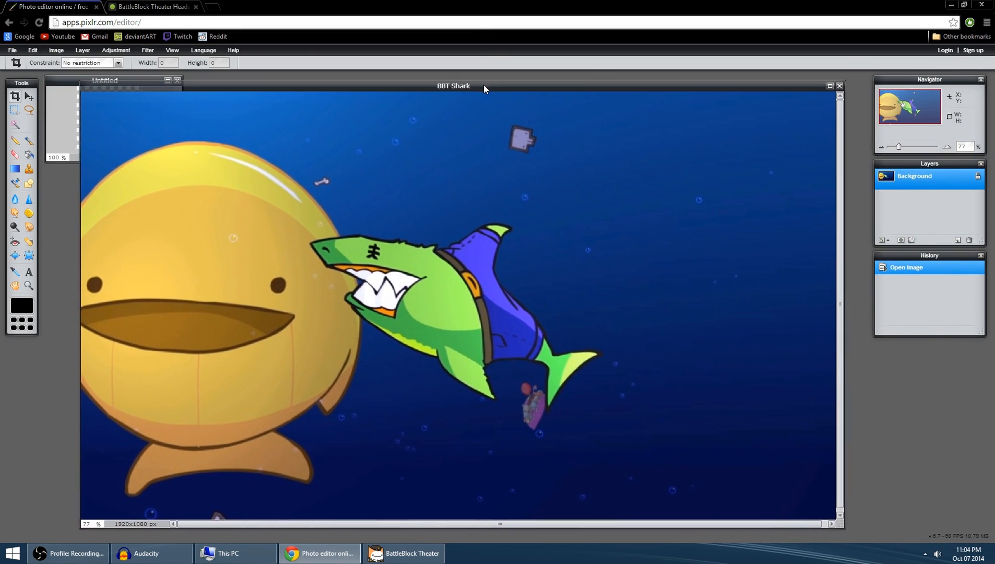
{"action": "left_click", "coordinate": [828, 86]}
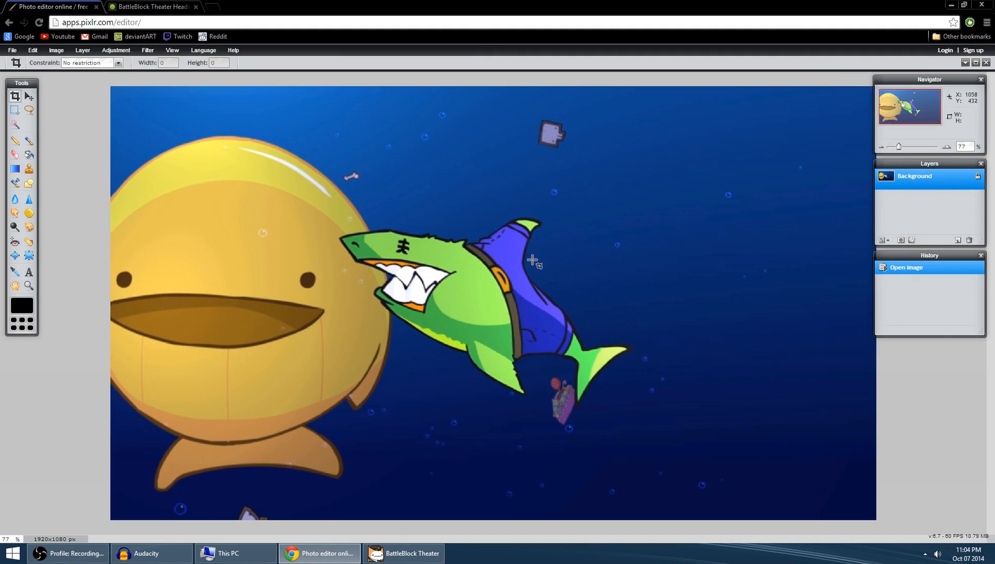
Select the shark's green head and front fin along their outline with the Polygonal lasso tool, leaving out the belt.
{"action": "scroll", "coordinate": [501, 309], "scroll_direction": "up", "scroll_amount": 5}
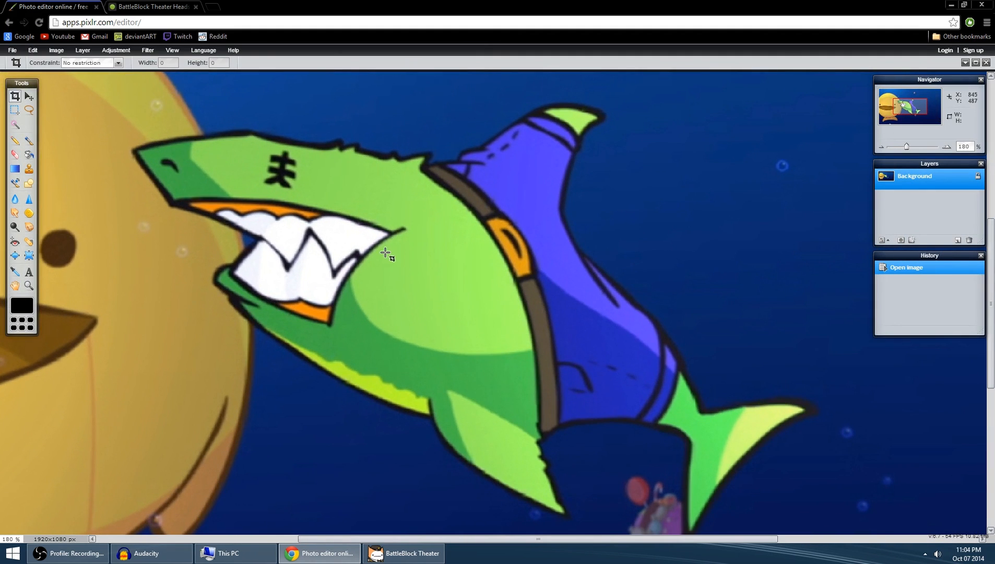
{"action": "left_click", "coordinate": [28, 111]}
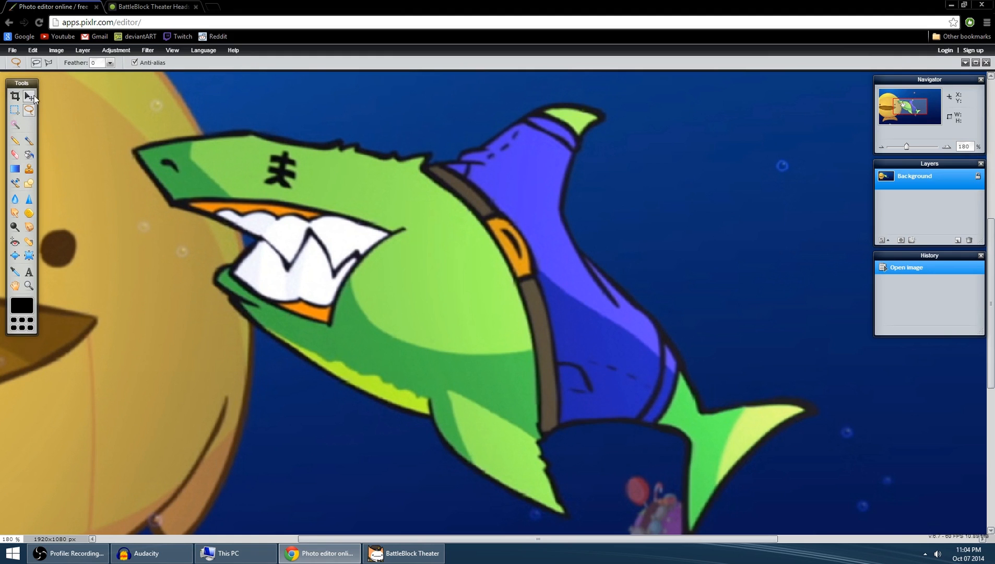
{"action": "left_click", "coordinate": [48, 64]}
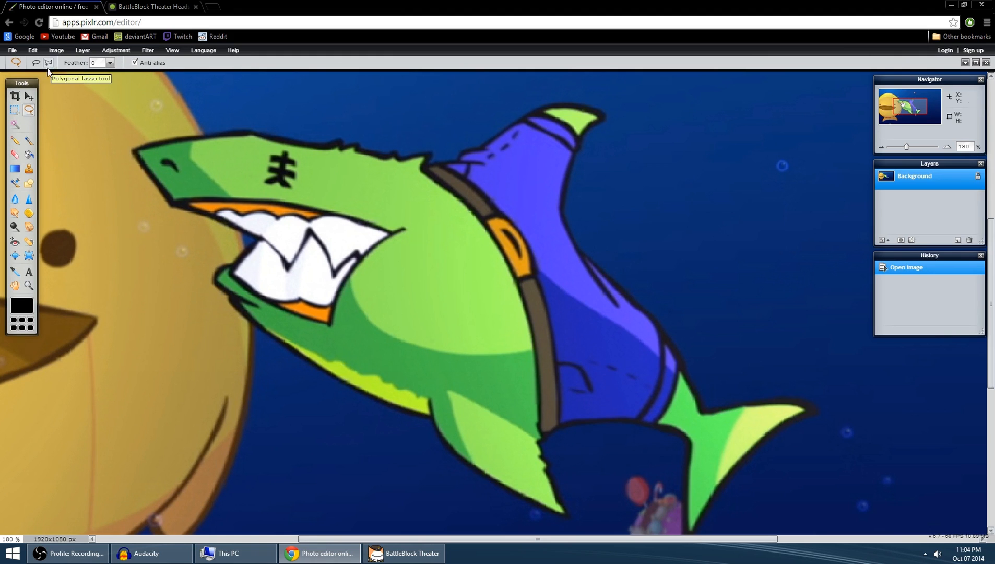
{"action": "left_click", "coordinate": [172, 202]}
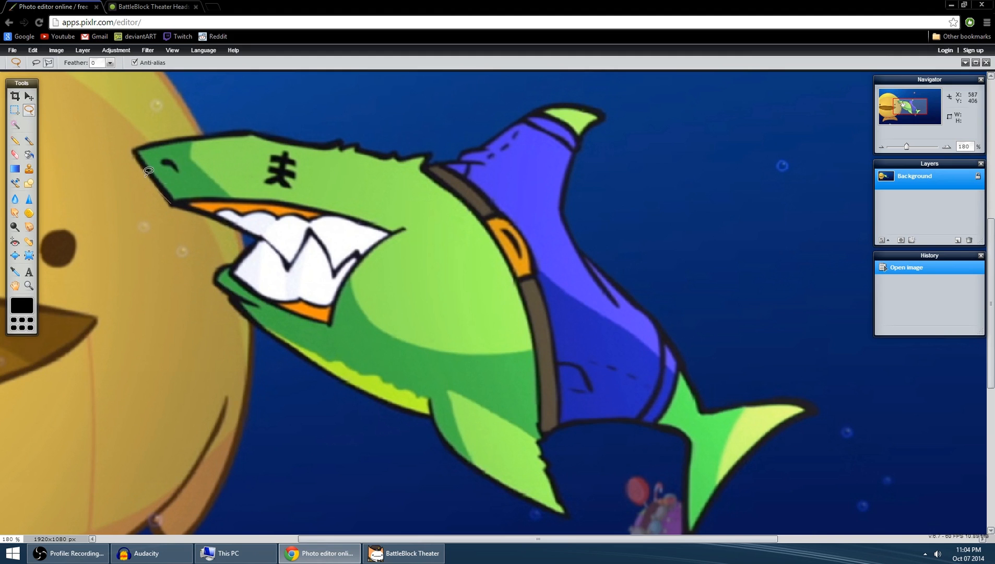
{"action": "left_click", "coordinate": [134, 149]}
{"action": "left_click", "coordinate": [249, 130]}
{"action": "left_click", "coordinate": [318, 144]}
{"action": "left_click", "coordinate": [333, 145]}
{"action": "left_click", "coordinate": [339, 140]}
{"action": "left_click", "coordinate": [344, 147]}
{"action": "left_click", "coordinate": [357, 144]}
{"action": "left_click", "coordinate": [358, 149]}
{"action": "left_click", "coordinate": [387, 155]}
{"action": "left_click", "coordinate": [394, 152]}
{"action": "left_click", "coordinate": [403, 158]}
{"action": "left_click", "coordinate": [432, 153]}
{"action": "left_click", "coordinate": [432, 158]}
{"action": "left_click", "coordinate": [426, 165]}
{"action": "left_click", "coordinate": [427, 169]}
{"action": "left_click", "coordinate": [453, 189]}
{"action": "left_click", "coordinate": [474, 210]}
{"action": "left_click", "coordinate": [490, 231]}
{"action": "left_click", "coordinate": [543, 413]}
{"action": "left_click", "coordinate": [542, 440]}
{"action": "left_click", "coordinate": [538, 445]}
{"action": "left_click", "coordinate": [543, 453]}
{"action": "left_click", "coordinate": [546, 474]}
{"action": "left_click", "coordinate": [568, 515]}
{"action": "left_click", "coordinate": [445, 443]}
{"action": "left_click", "coordinate": [433, 409]}
{"action": "left_click", "coordinate": [384, 405]}
{"action": "left_click", "coordinate": [331, 376]}
{"action": "left_click", "coordinate": [267, 334]}
{"action": "left_click", "coordinate": [254, 323]}
{"action": "left_click", "coordinate": [231, 301]}
{"action": "left_click", "coordinate": [228, 293]}
{"action": "left_click", "coordinate": [214, 282]}
{"action": "left_click", "coordinate": [225, 266]}
{"action": "left_click", "coordinate": [233, 265]}
{"action": "left_click", "coordinate": [259, 239]}
{"action": "left_click", "coordinate": [200, 213]}
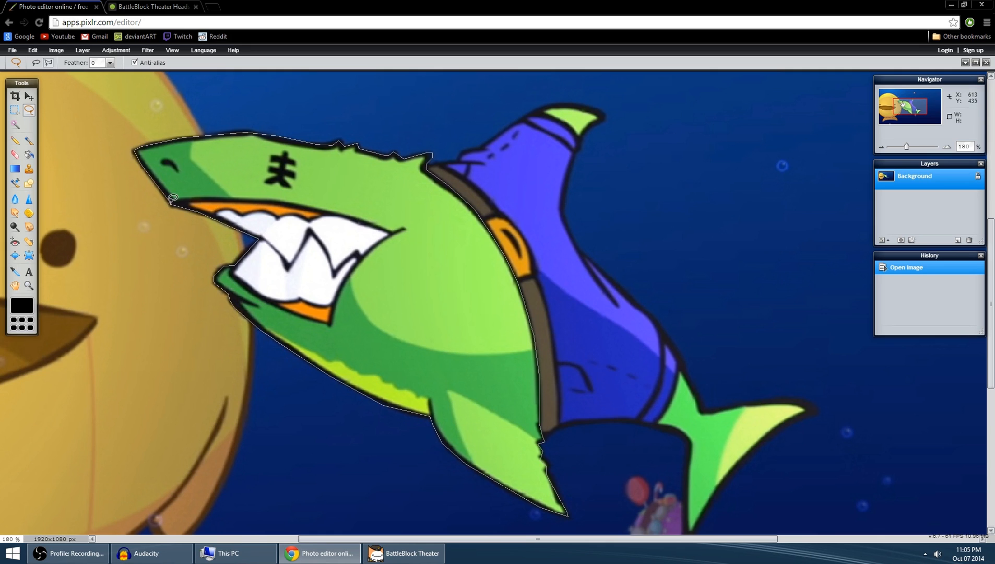
{"action": "left_click", "coordinate": [173, 199]}
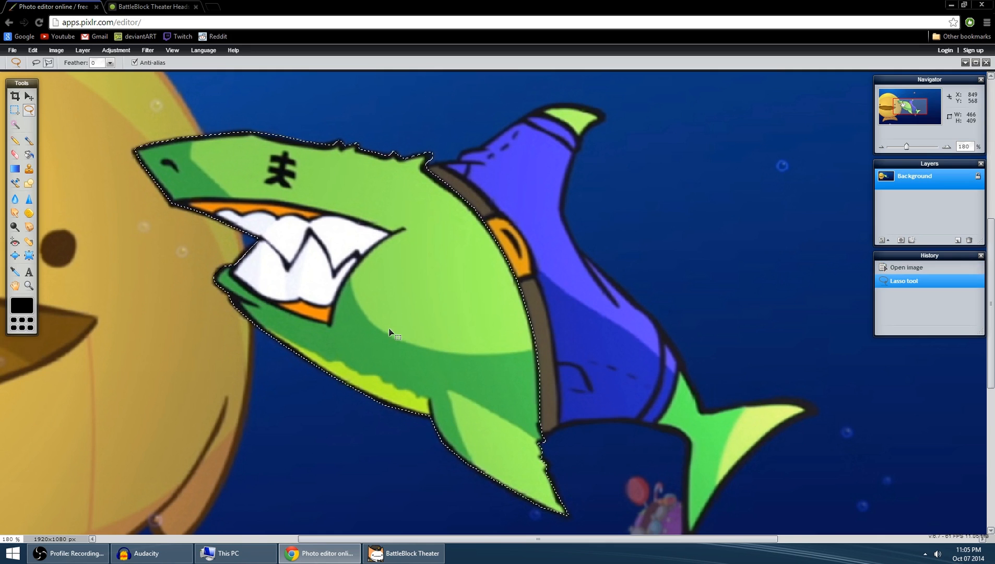
Copy the selected shark head onto its own layer, and unlock and hide the background layer.
{"action": "key", "text": "ctrl+c"}
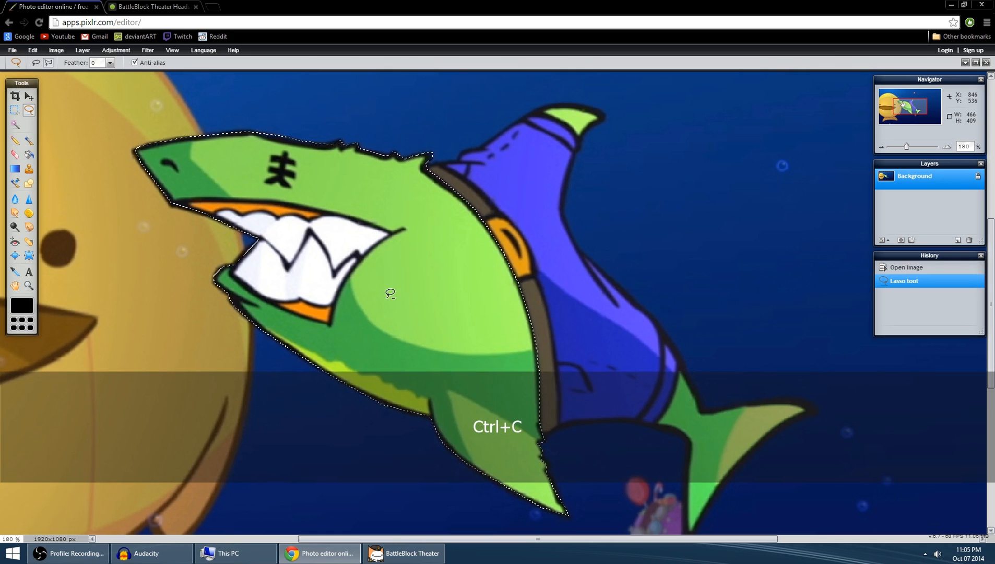
{"action": "key", "text": "ctrl+v"}
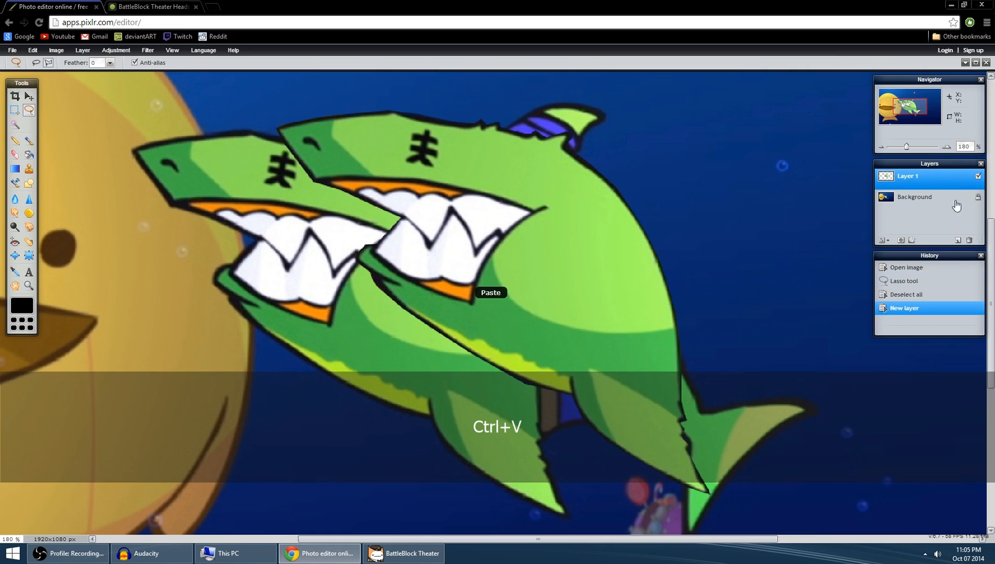
{"action": "left_click", "coordinate": [911, 200]}
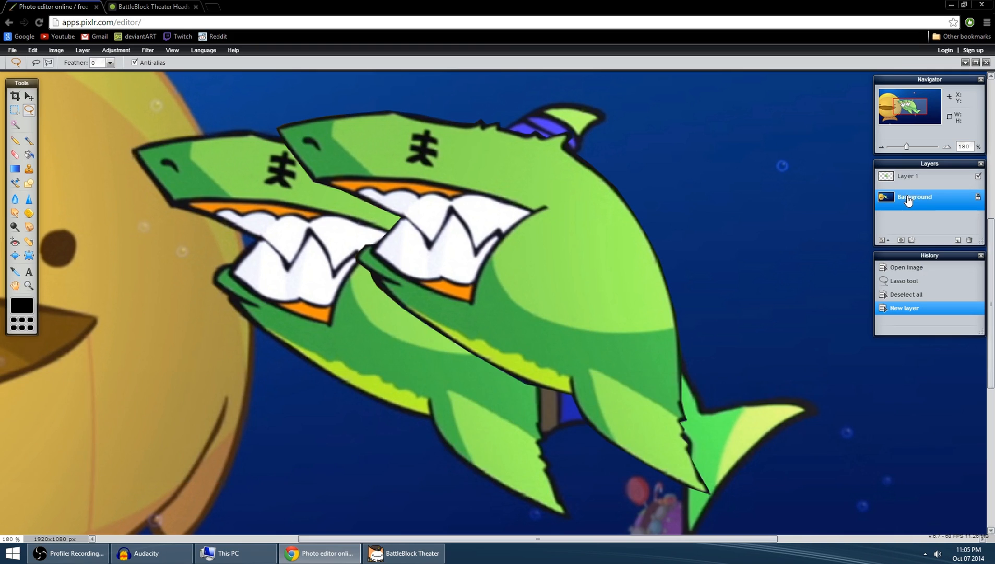
{"action": "double_click", "coordinate": [908, 201]}
{"action": "left_click", "coordinate": [906, 208]}
{"action": "left_click", "coordinate": [977, 198]}
{"action": "left_click", "coordinate": [977, 197]}
{"action": "left_click", "coordinate": [903, 180]}
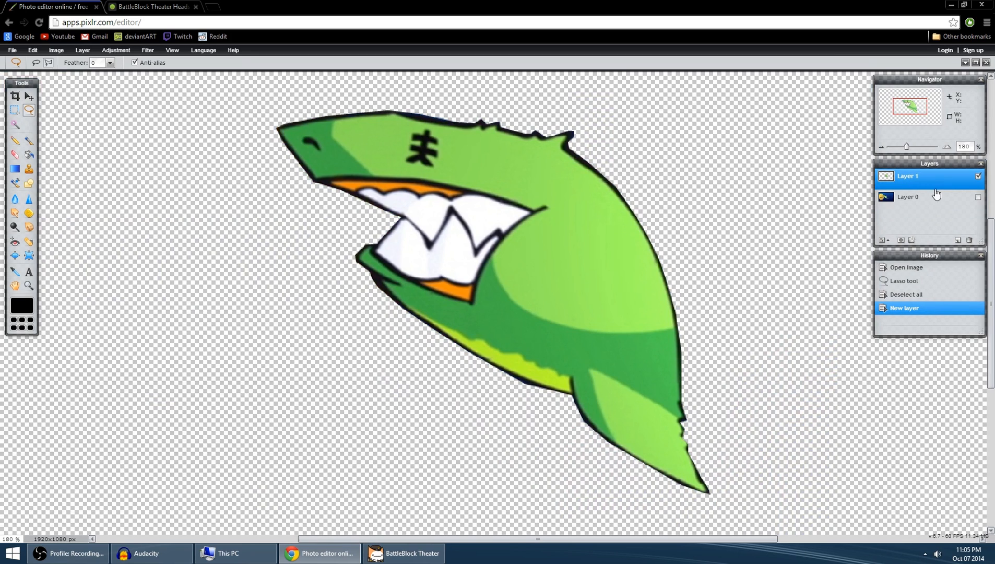
Add a new empty layer above the shark head and set the Brush tool to the hard round size 5 brush.
{"action": "left_click", "coordinate": [958, 241]}
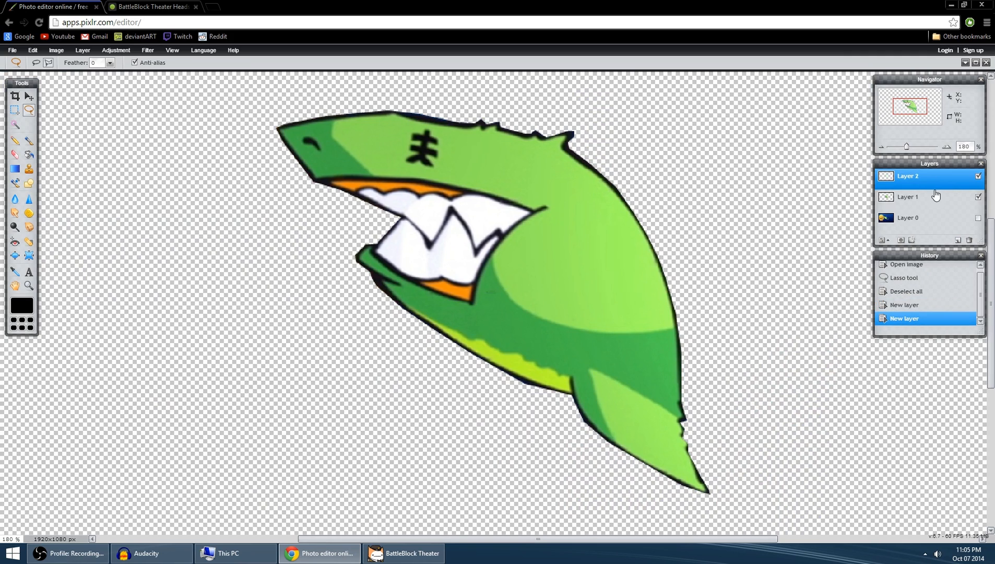
{"action": "left_click", "coordinate": [28, 142]}
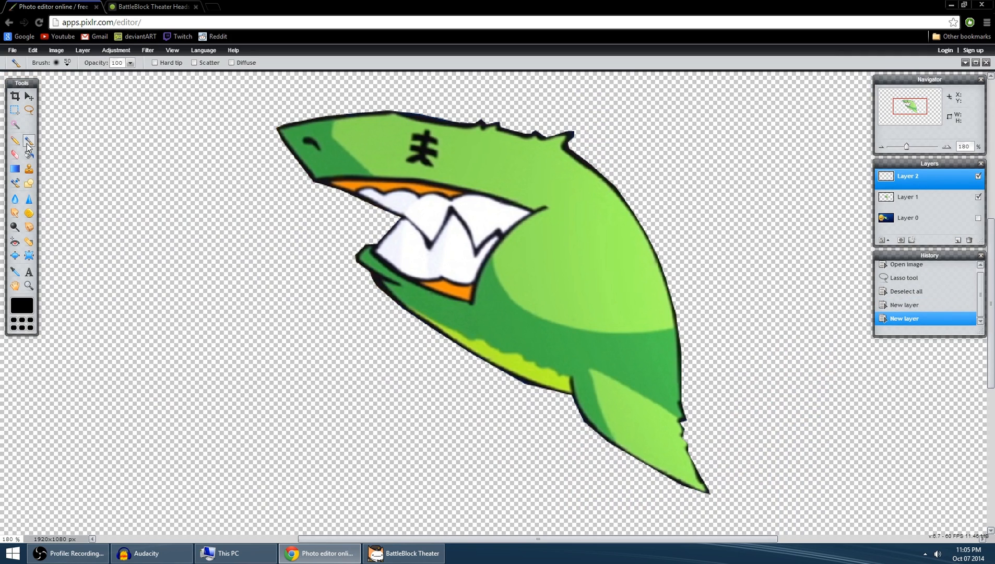
{"action": "left_click", "coordinate": [57, 63]}
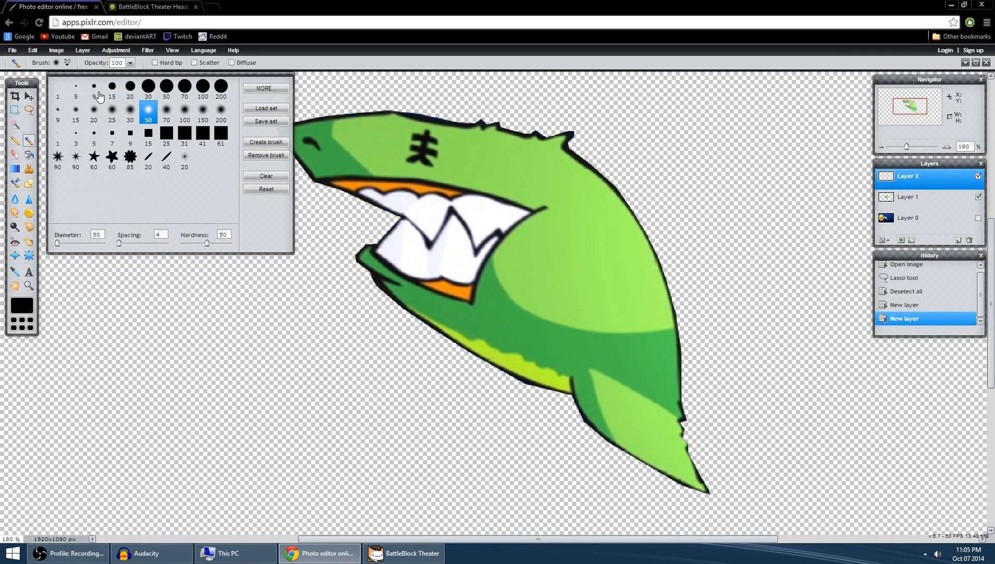
{"action": "left_click", "coordinate": [77, 90]}
{"action": "left_click_drag", "start_coordinate": [182, 377], "coordinate": [256, 335]}
{"action": "key", "text": "ctrl+z"}
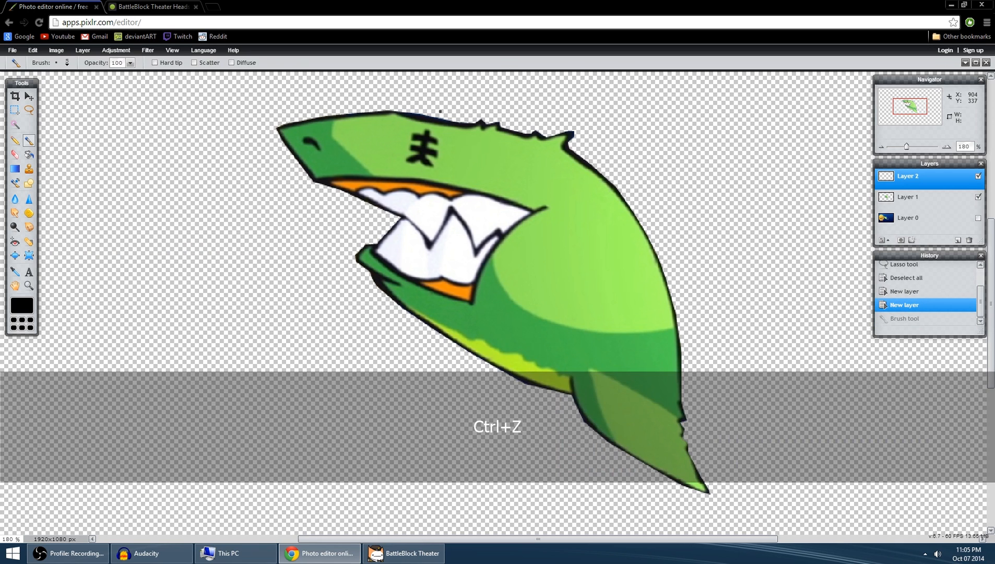
{"action": "left_click_drag", "start_coordinate": [429, 96], "coordinate": [515, 96]}
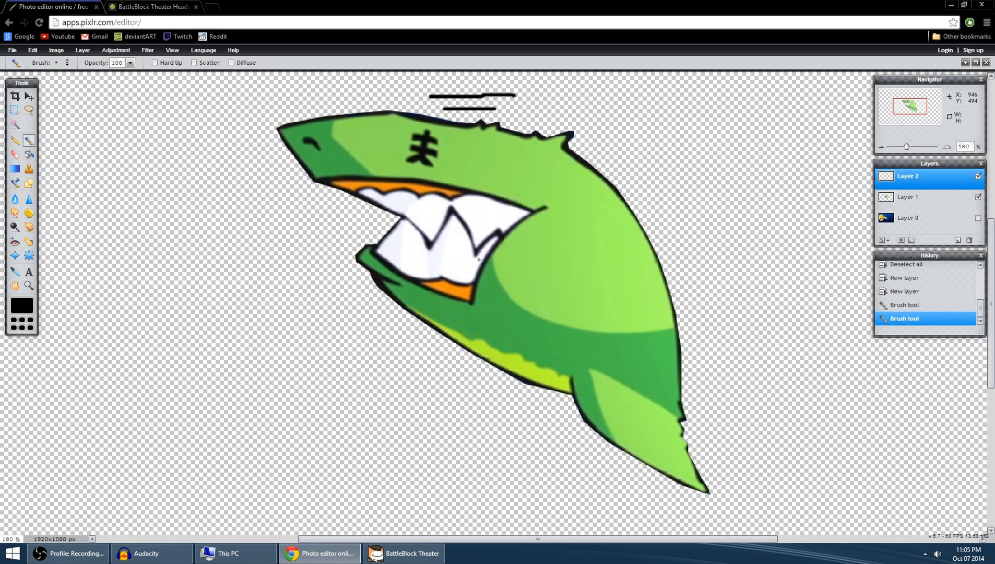
{"action": "key", "text": "ctrl+z"}
{"action": "key", "text": "ctrl+z"}
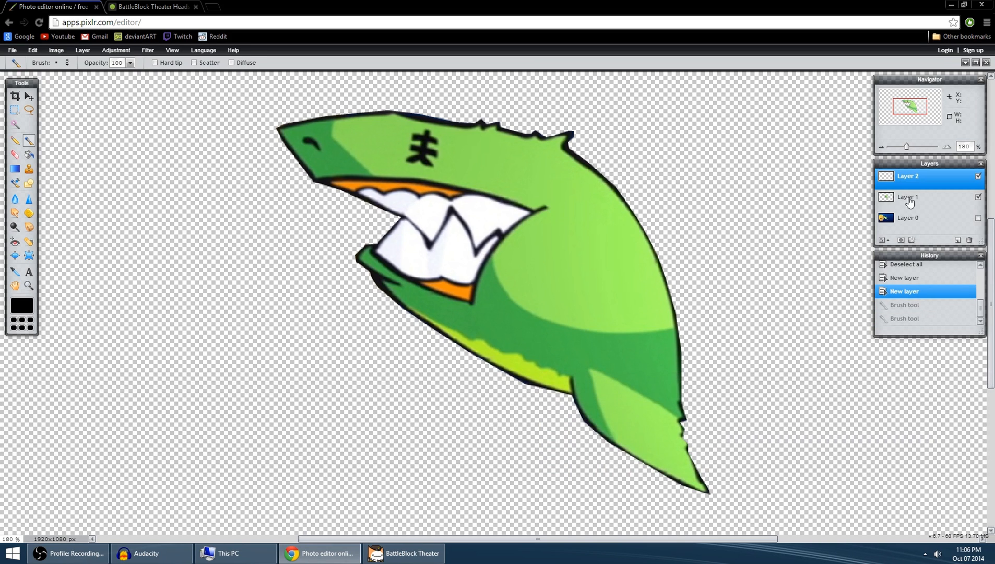
Paint a curved black outline on the new layer from the back of the head down and around to the lower jaw.
{"action": "left_click", "coordinate": [978, 197]}
{"action": "left_click", "coordinate": [977, 197]}
{"action": "mouse_move", "coordinate": [607, 184]}
{"action": "left_mouse_down"}
{"action": "mouse_move", "coordinate": [608, 260]}
{"action": "mouse_move", "coordinate": [569, 318]}
{"action": "left_mouse_up"}
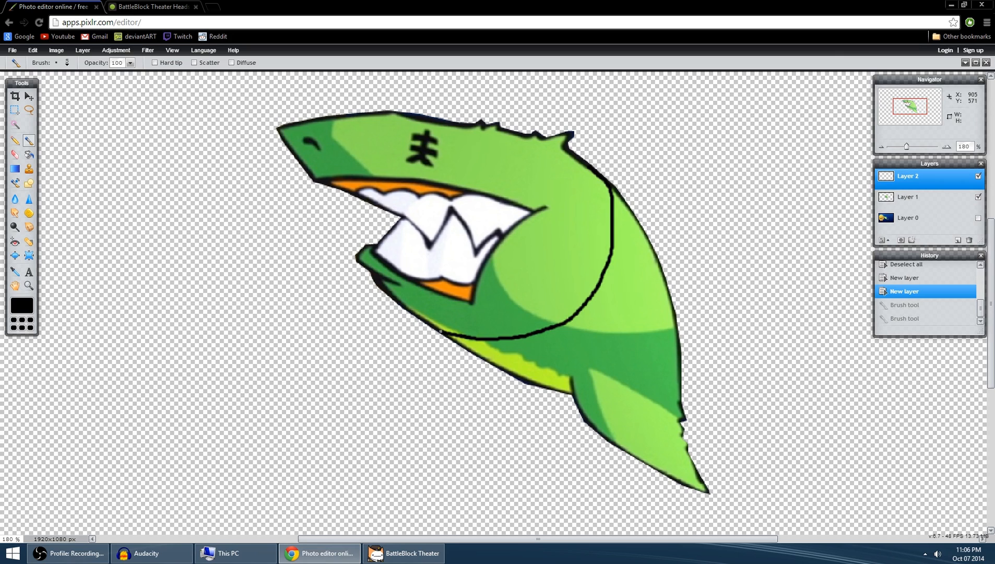
{"action": "left_click_drag", "start_coordinate": [437, 330], "coordinate": [436, 330]}
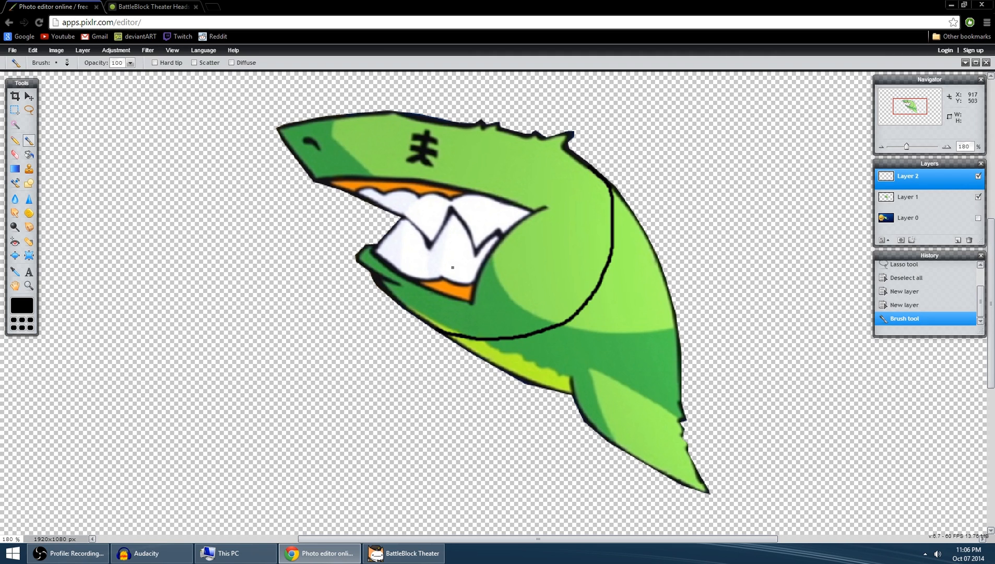
Lasso the shark's body and fin outside the curved outline on Layer 1, delete that area, and deselect.
{"action": "left_click", "coordinate": [930, 196]}
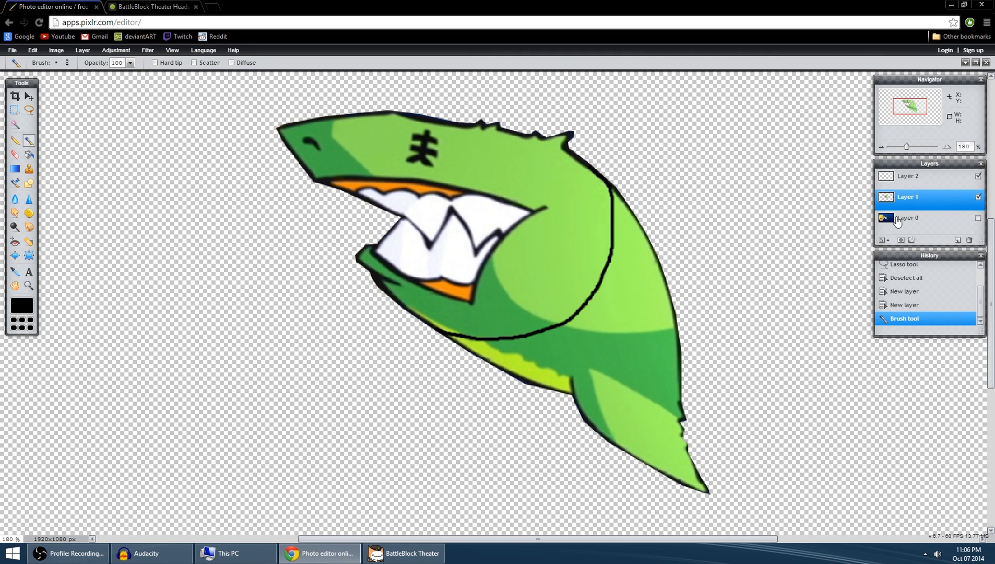
{"action": "left_click", "coordinate": [29, 110]}
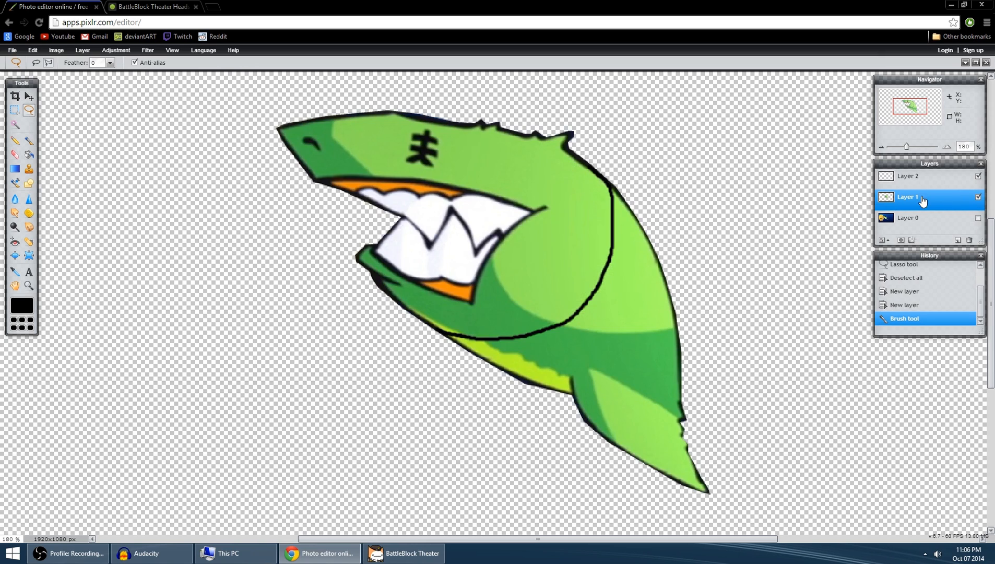
{"action": "scroll", "coordinate": [453, 325], "scroll_direction": "down", "scroll_amount": 1}
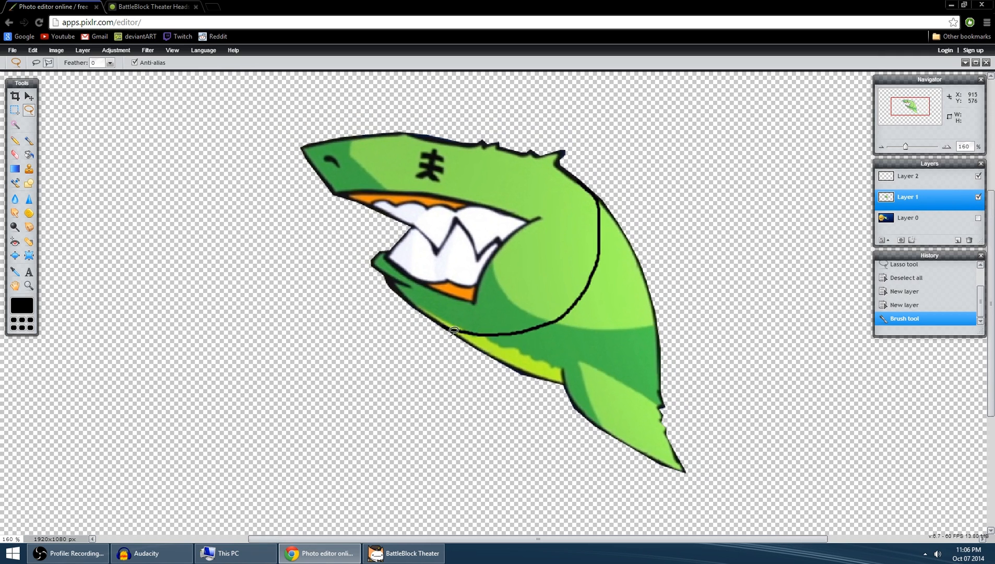
{"action": "scroll", "coordinate": [449, 328], "scroll_direction": "up", "scroll_amount": 4}
{"action": "mouse_move", "coordinate": [414, 334]}
{"action": "left_mouse_down"}
{"action": "mouse_move", "coordinate": [469, 347]}
{"action": "mouse_move", "coordinate": [564, 336]}
{"action": "mouse_move", "coordinate": [601, 320]}
{"action": "mouse_move", "coordinate": [649, 269]}
{"action": "mouse_move", "coordinate": [663, 196]}
{"action": "mouse_move", "coordinate": [661, 146]}
{"action": "mouse_move", "coordinate": [640, 108]}
{"action": "mouse_move", "coordinate": [732, 104]}
{"action": "left_mouse_up"}
{"action": "left_click", "coordinate": [732, 118]}
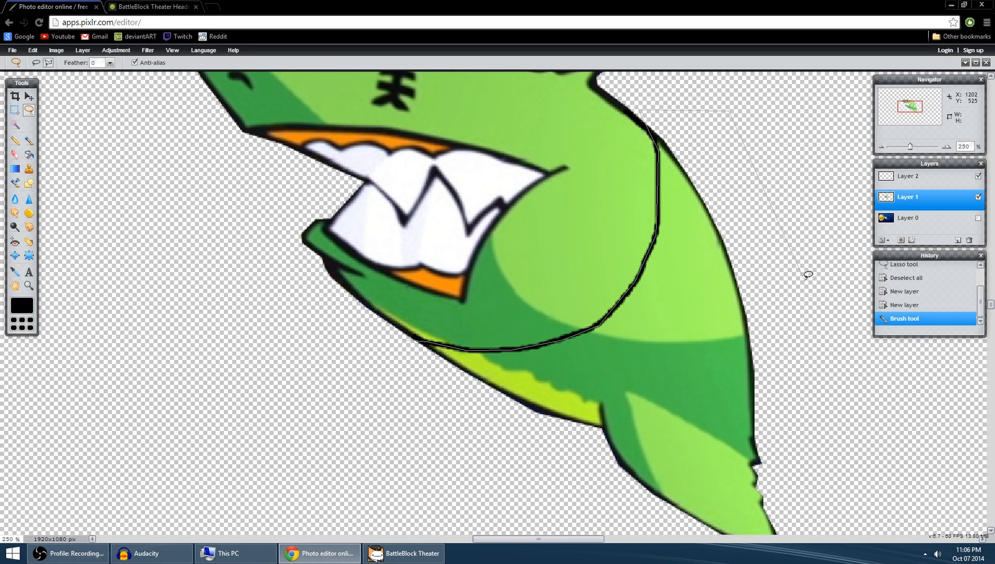
{"action": "scroll", "coordinate": [847, 485], "scroll_direction": "down", "scroll_amount": 1}
{"action": "scroll", "coordinate": [848, 485], "scroll_direction": "down", "scroll_amount": 5}
{"action": "left_click", "coordinate": [806, 515]}
{"action": "left_click", "coordinate": [712, 528]}
{"action": "left_click", "coordinate": [535, 478]}
{"action": "left_click", "coordinate": [424, 405]}
{"action": "double_click", "coordinate": [411, 374]}
{"action": "key", "text": "Delete"}
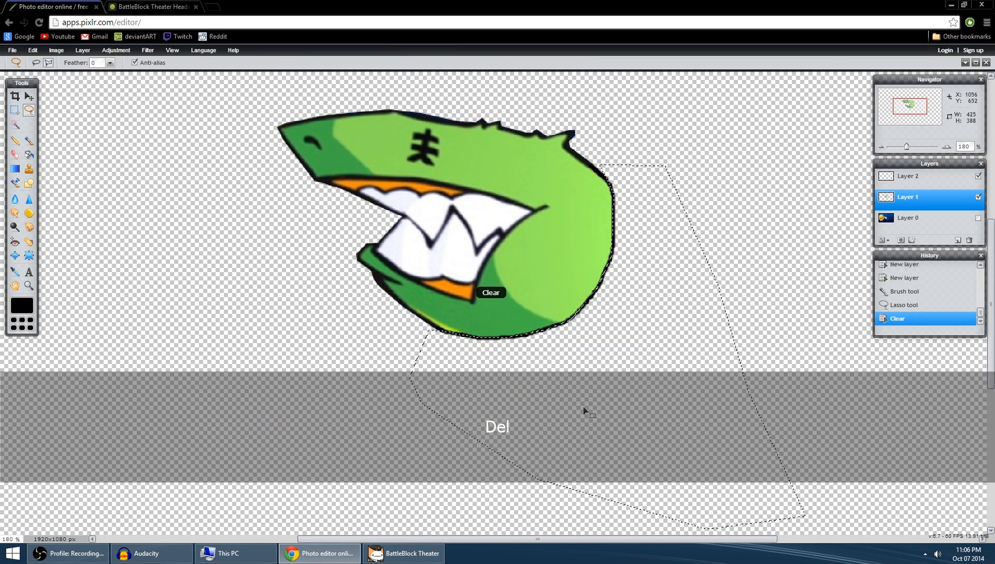
{"action": "key", "text": "ctrl+d"}
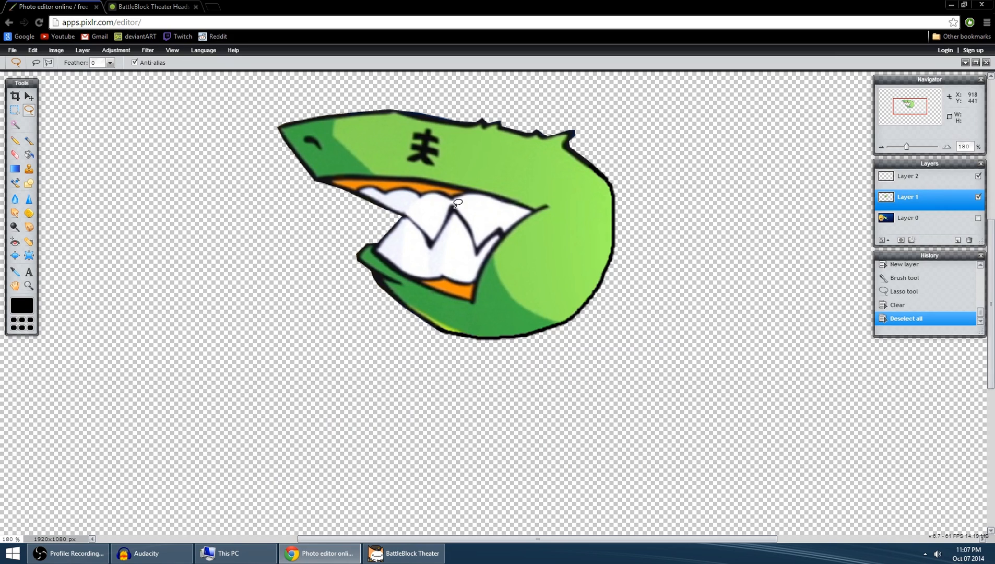
Merge the outline layer, Layer 2, down into the shark head layer.
{"action": "left_click", "coordinate": [920, 180]}
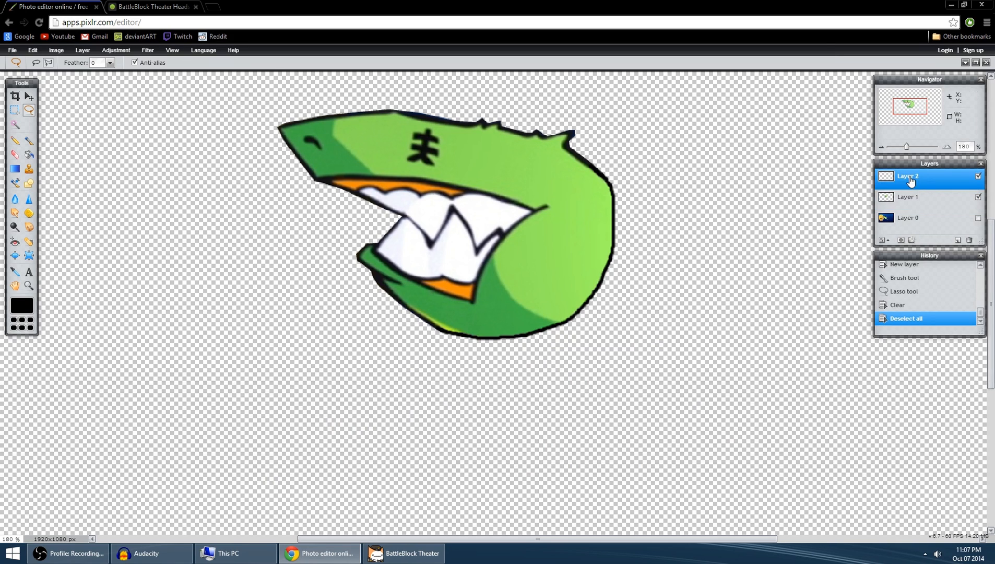
{"action": "right_click", "coordinate": [910, 178]}
{"action": "left_click", "coordinate": [907, 213]}
{"action": "left_click", "coordinate": [978, 177]}
{"action": "left_click", "coordinate": [978, 177]}
{"action": "double_click", "coordinate": [978, 178]}
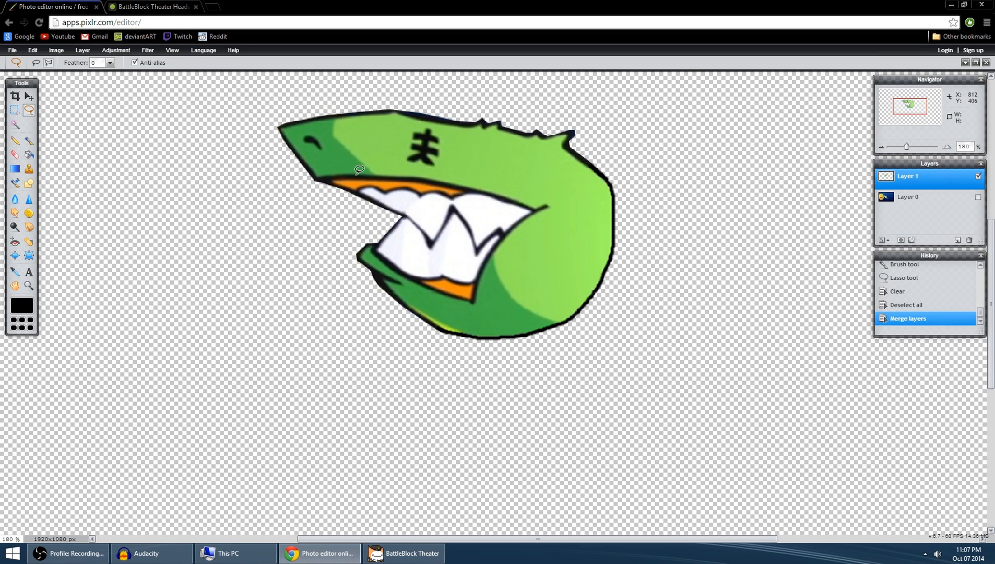
Restore the BBT Shark image window from full size and move it aside to uncover the Untitled image.
{"action": "scroll", "coordinate": [371, 173], "scroll_direction": "up", "scroll_amount": 1}
{"action": "scroll", "coordinate": [371, 173], "scroll_direction": "down", "scroll_amount": 5}
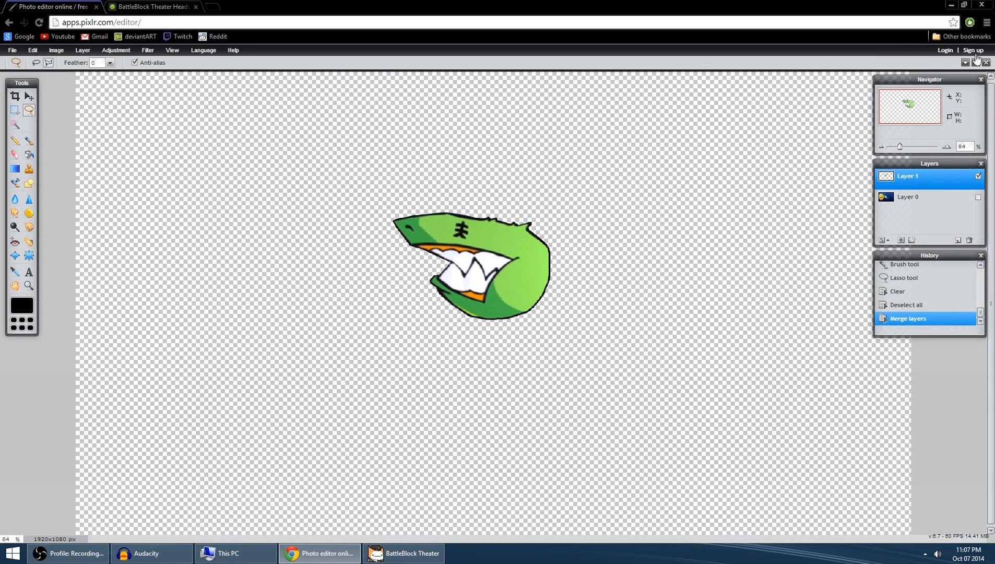
{"action": "left_click", "coordinate": [972, 63]}
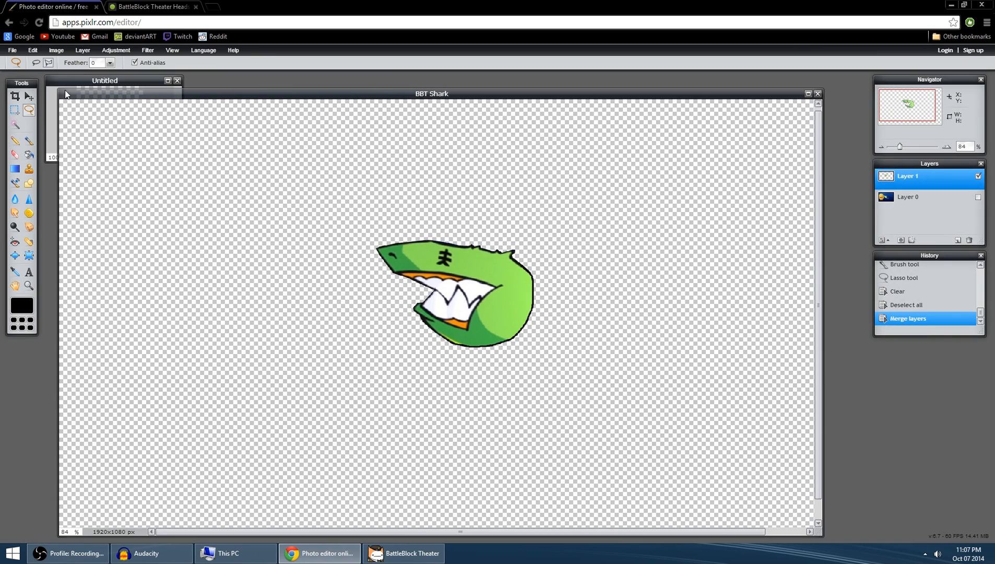
{"action": "left_click_drag", "start_coordinate": [58, 92], "coordinate": [241, 93]}
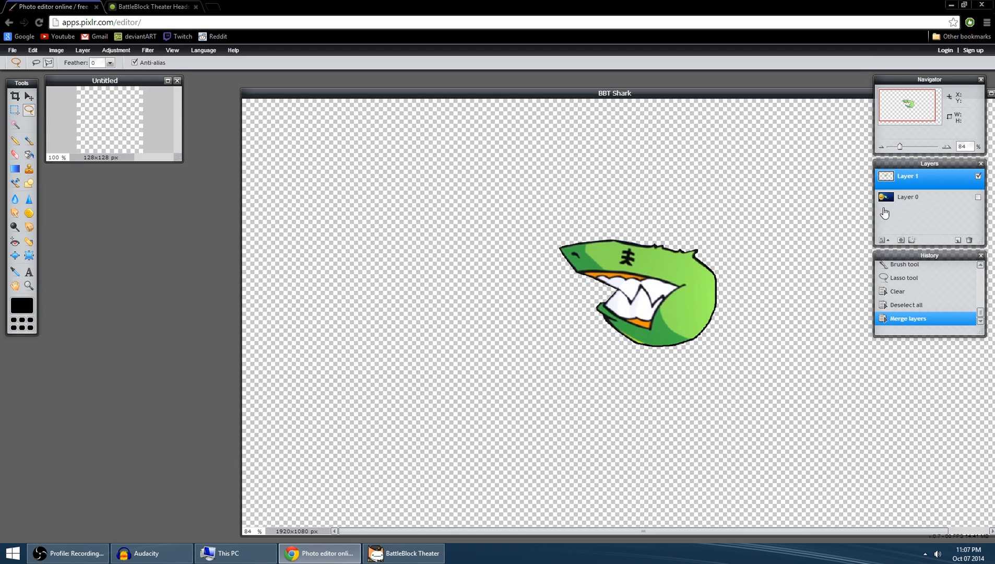
Copy the entire shark head layer and paste it into the 128 x 128 px Untitled image with its window maximized.
{"action": "key", "text": "ctrl+a"}
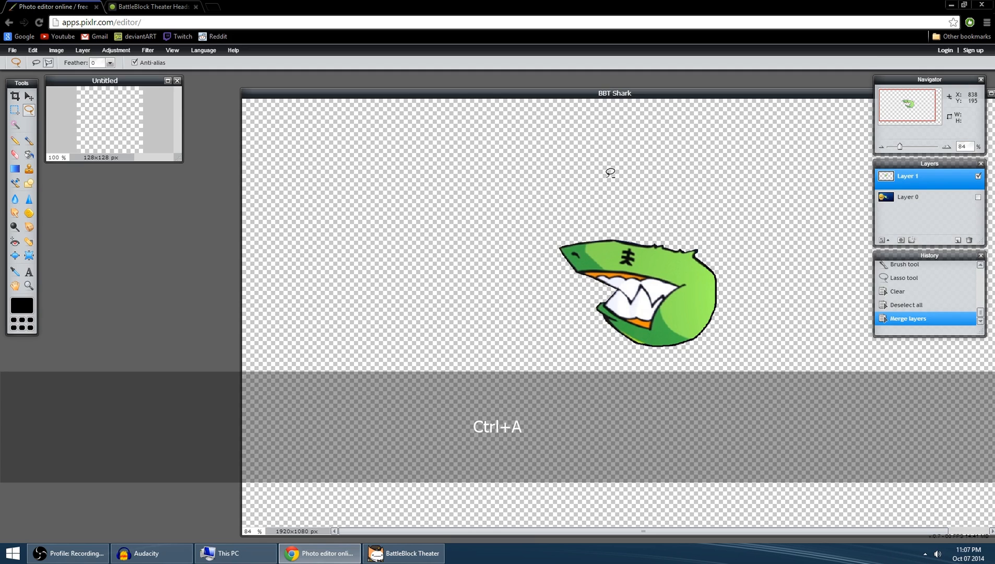
{"action": "key", "text": "ctrl+c"}
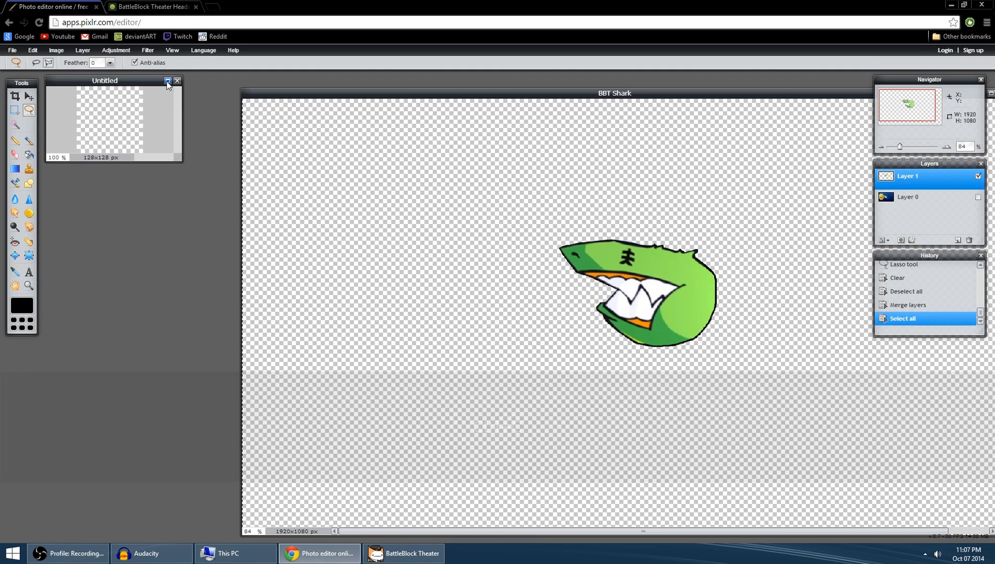
{"action": "left_click", "coordinate": [167, 81]}
{"action": "key", "text": "ctrl+v"}
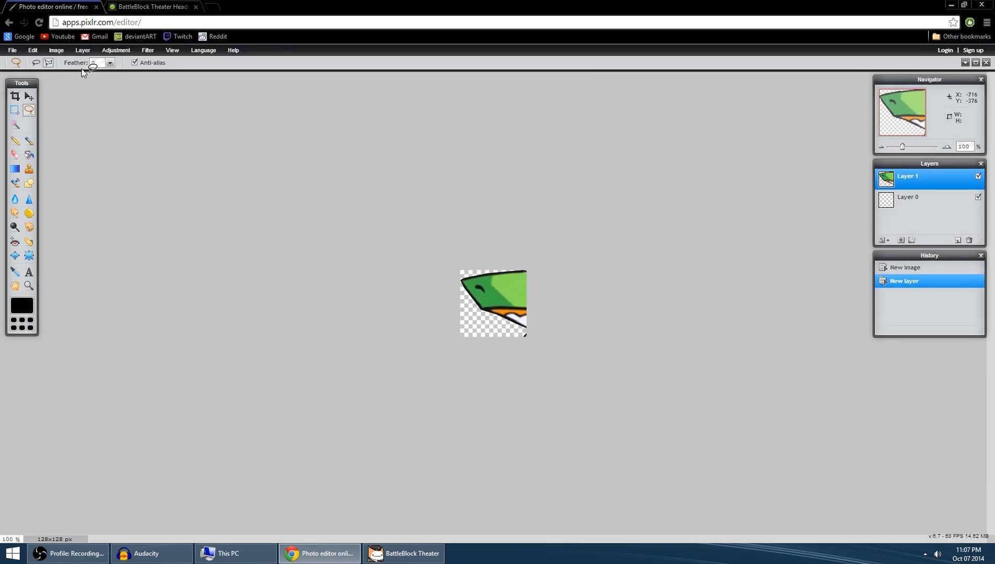
Scale the pasted shark head down with Free transform until it fits inside the canvas, and apply the change.
{"action": "left_click", "coordinate": [56, 50]}
{"action": "mouse_move", "coordinate": [35, 48]}
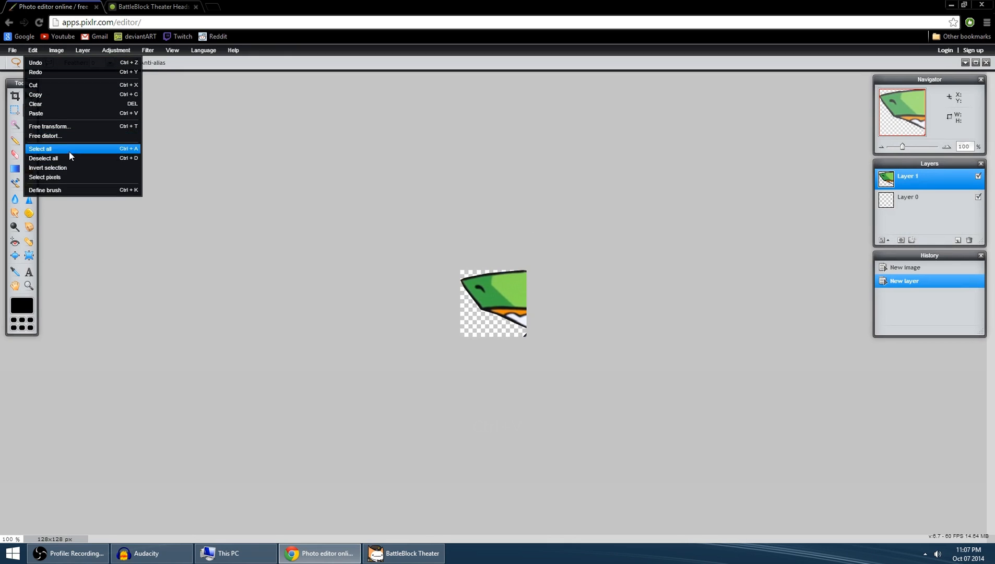
{"action": "left_click", "coordinate": [65, 126]}
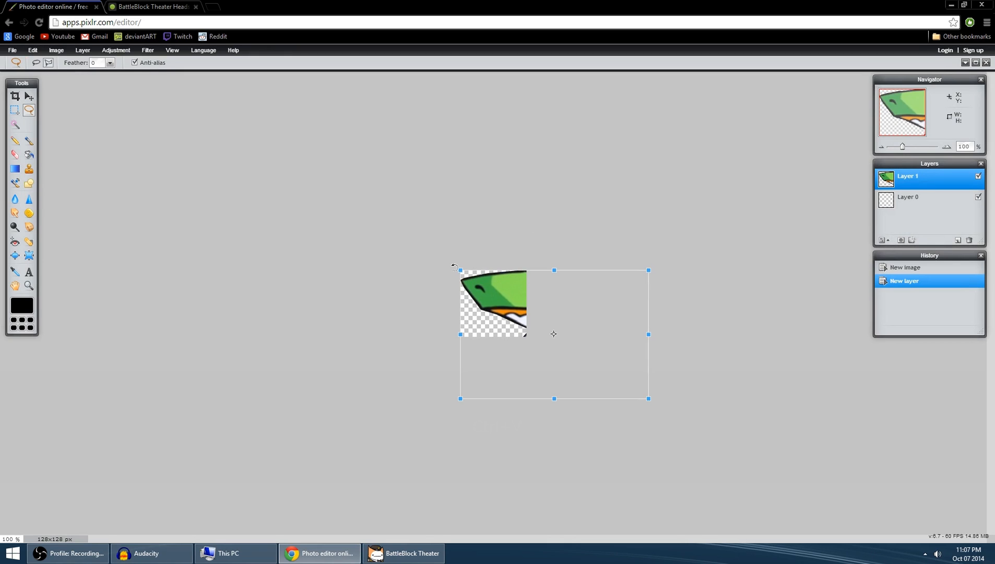
{"action": "mouse_move", "coordinate": [459, 269]}
{"action": "left_mouse_down"}
{"action": "mouse_move", "coordinate": [401, 238]}
{"action": "mouse_move", "coordinate": [485, 297]}
{"action": "mouse_move", "coordinate": [478, 283]}
{"action": "mouse_move", "coordinate": [485, 292]}
{"action": "mouse_move", "coordinate": [409, 249]}
{"action": "mouse_move", "coordinate": [475, 268]}
{"action": "mouse_move", "coordinate": [453, 264]}
{"action": "mouse_move", "coordinate": [463, 265]}
{"action": "left_mouse_up"}
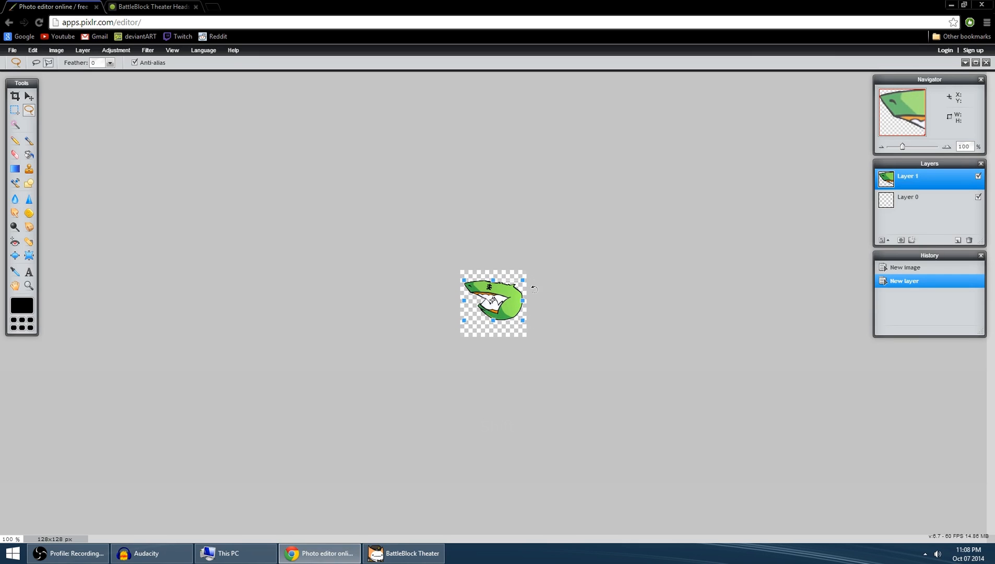
{"action": "left_click", "coordinate": [28, 97]}
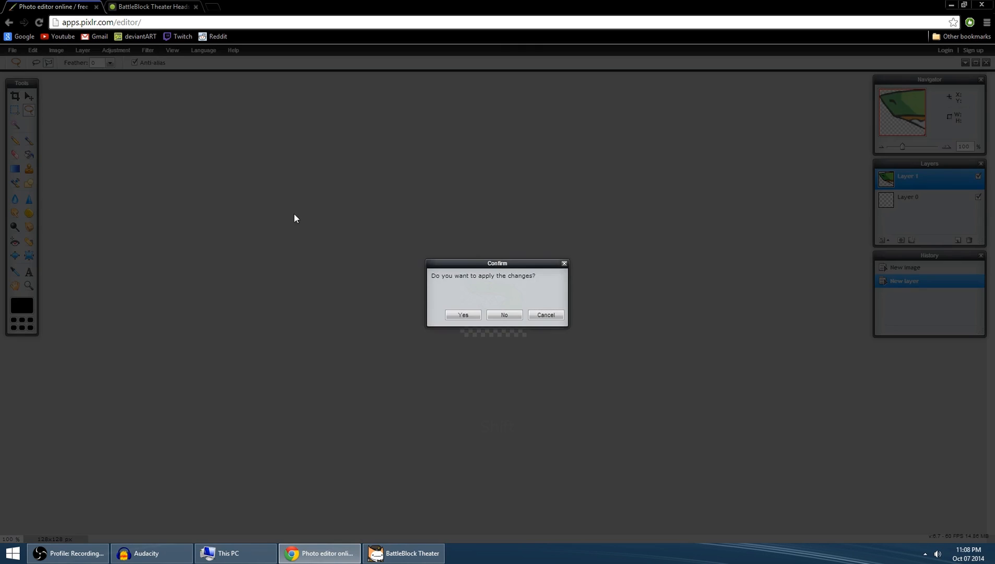
{"action": "left_click", "coordinate": [454, 315]}
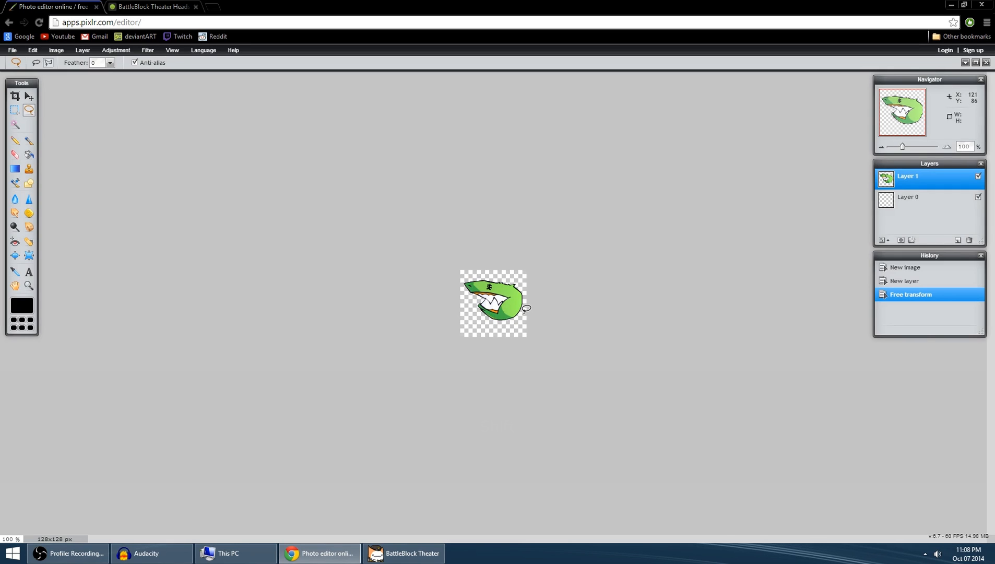
Flip the canvas horizontally so the shark faces the other way.
{"action": "left_click", "coordinate": [31, 51]}
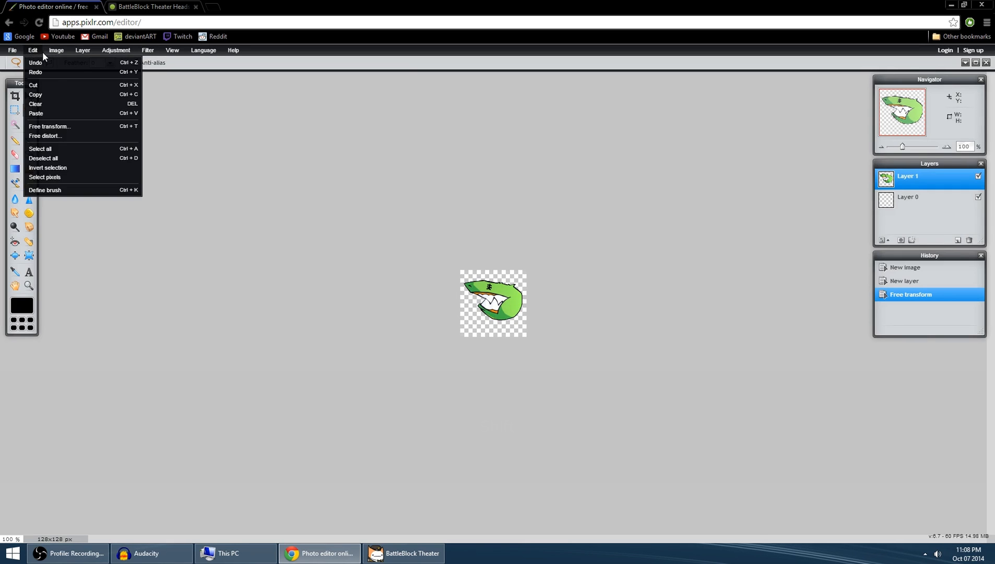
{"action": "mouse_move", "coordinate": [56, 50]}
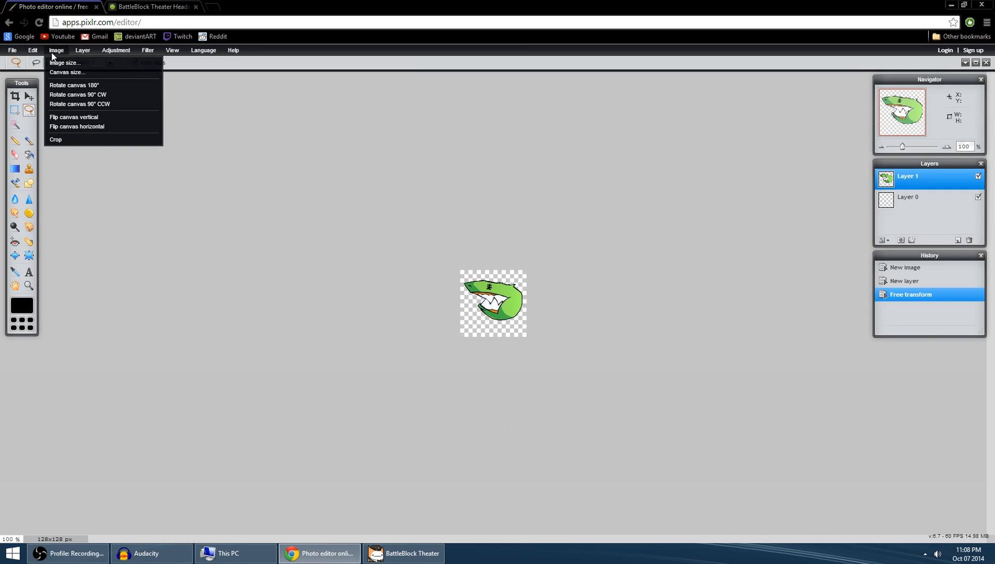
{"action": "left_click", "coordinate": [100, 127]}
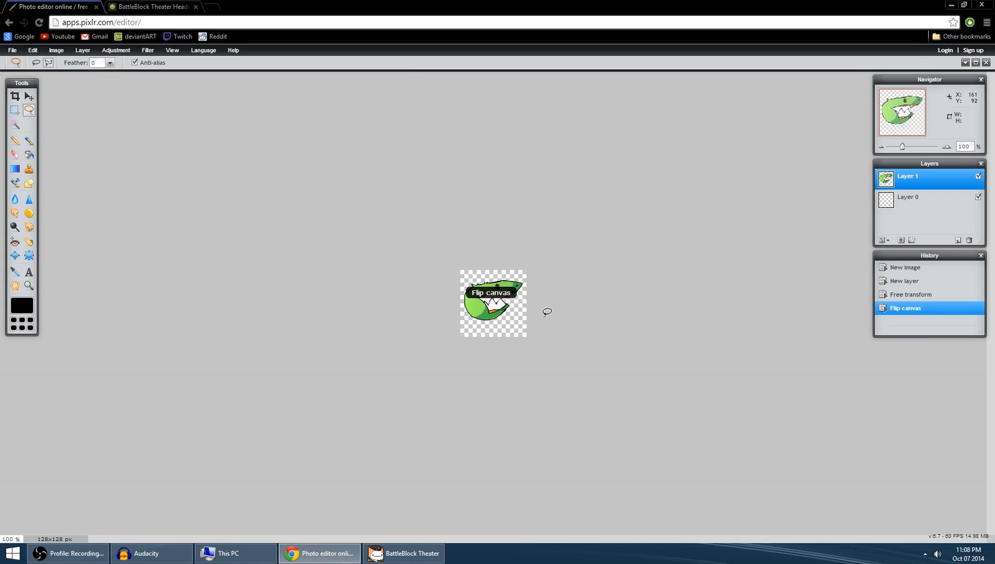
Rotate the shark head with Free transform so its snout points steeply upward, shift it slightly down, and apply the change.
{"action": "left_click", "coordinate": [33, 50]}
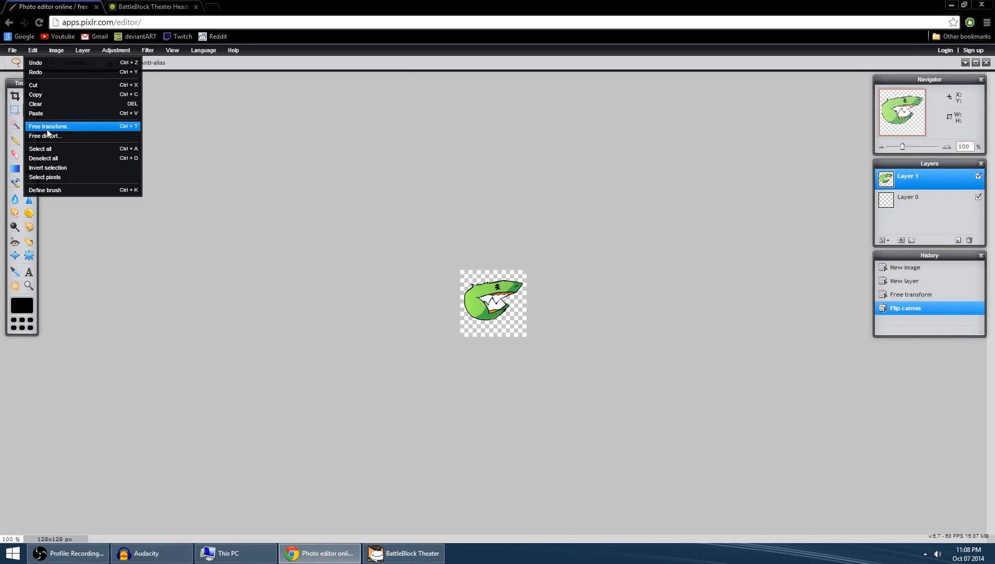
{"action": "left_click", "coordinate": [49, 127]}
{"action": "left_click_drag", "start_coordinate": [528, 270], "coordinate": [501, 245]}
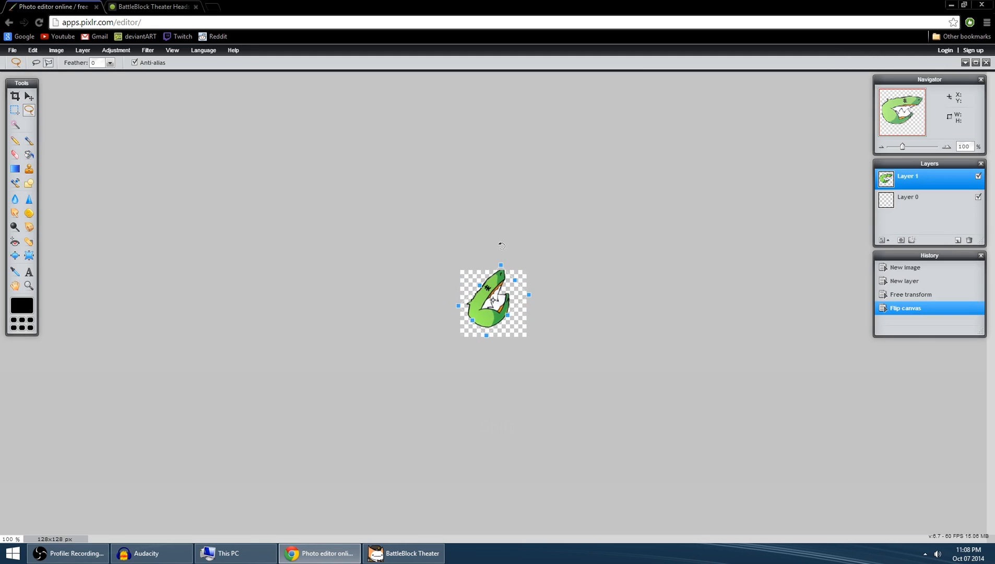
{"action": "left_click_drag", "start_coordinate": [493, 308], "coordinate": [491, 324]}
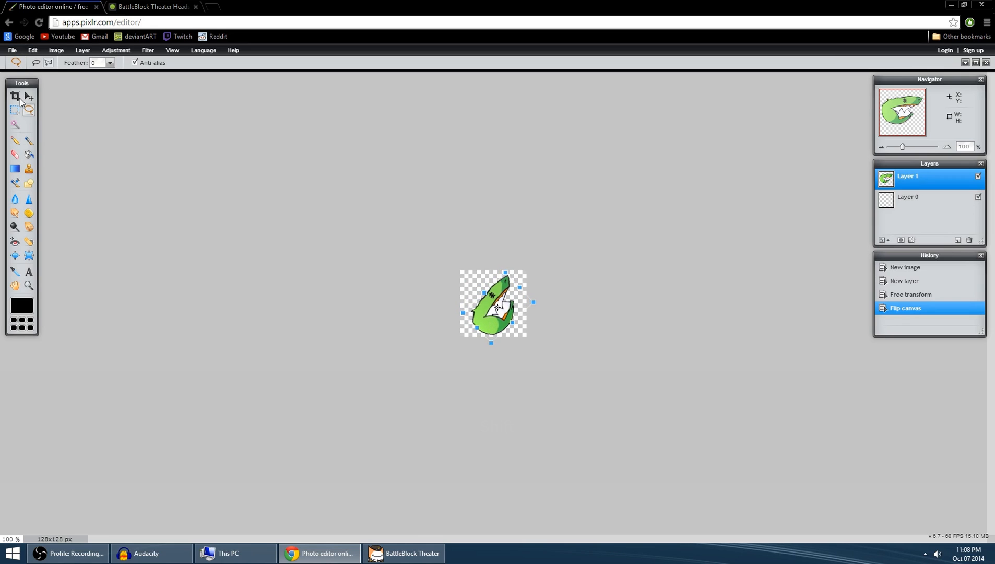
{"action": "left_click", "coordinate": [29, 98]}
{"action": "left_click", "coordinate": [472, 317]}
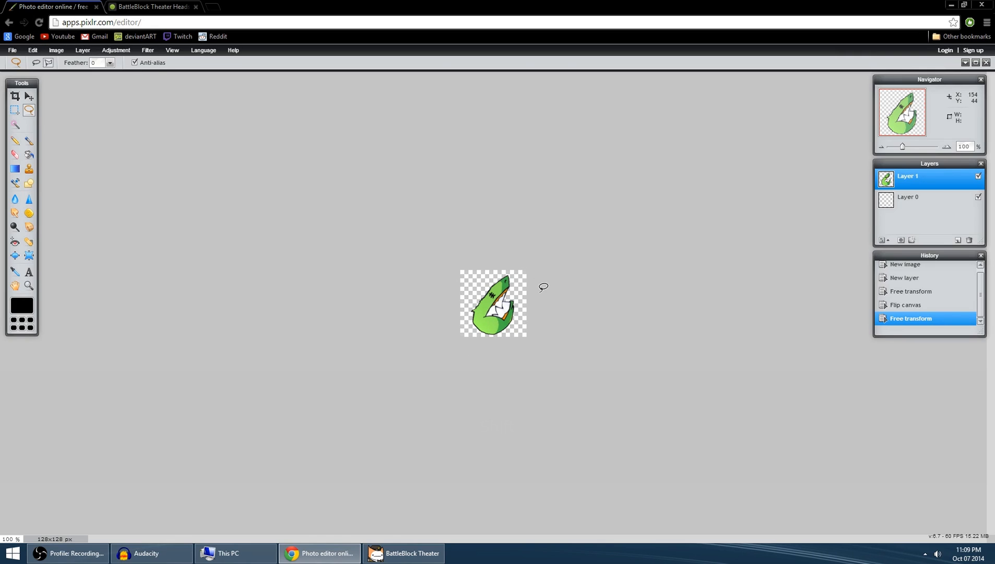
Stretch the shark head horizontally with Free transform until it nearly fills the canvas width, and apply the change.
{"action": "left_click", "coordinate": [36, 51]}
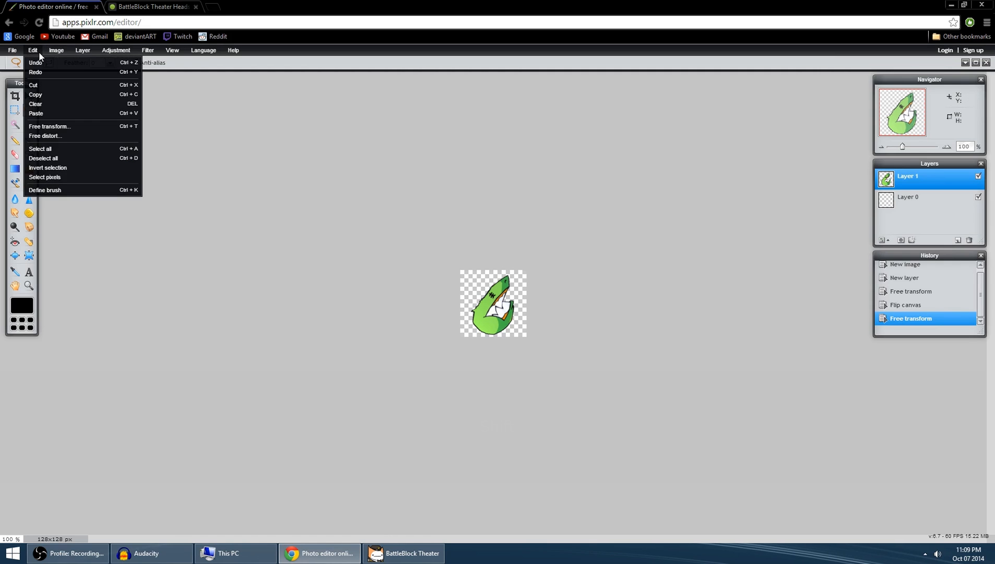
{"action": "left_click", "coordinate": [56, 127]}
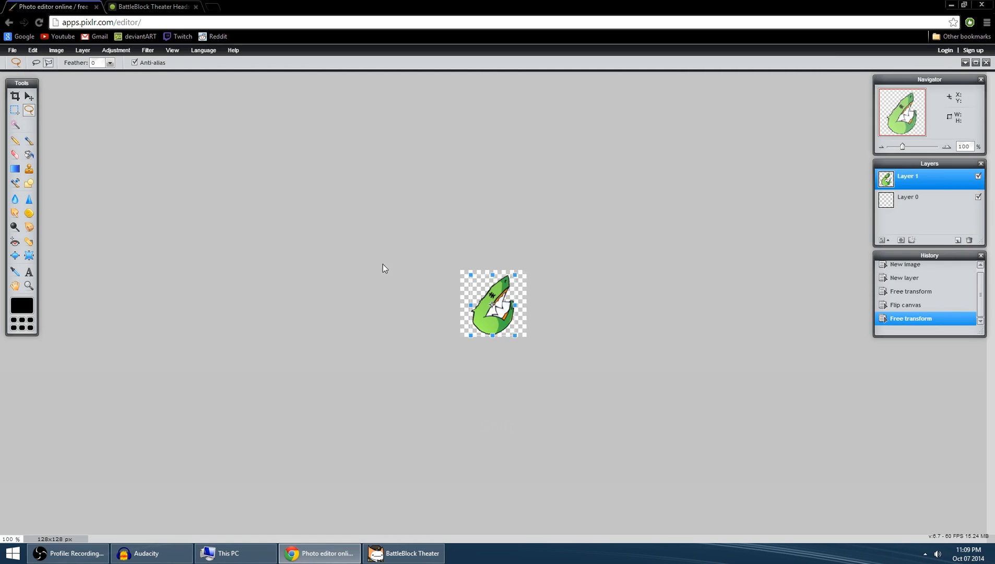
{"action": "left_click_drag", "start_coordinate": [515, 304], "coordinate": [522, 303]}
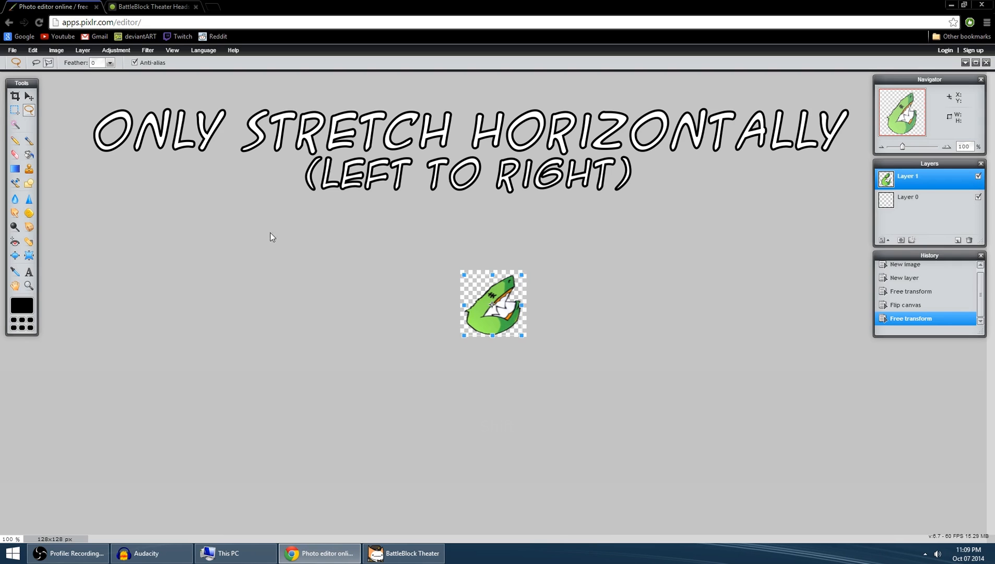
{"action": "key", "text": "Return"}
Shift the shark head slightly right with the Move tool until it reaches the canvas's right edge.
{"action": "key", "text": "Right"}
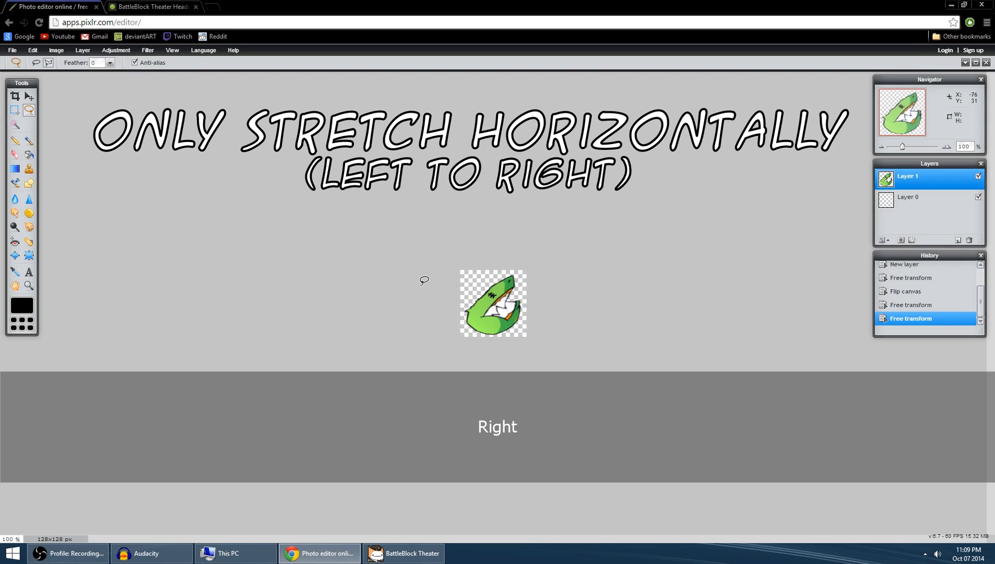
{"action": "key", "text": "v"}
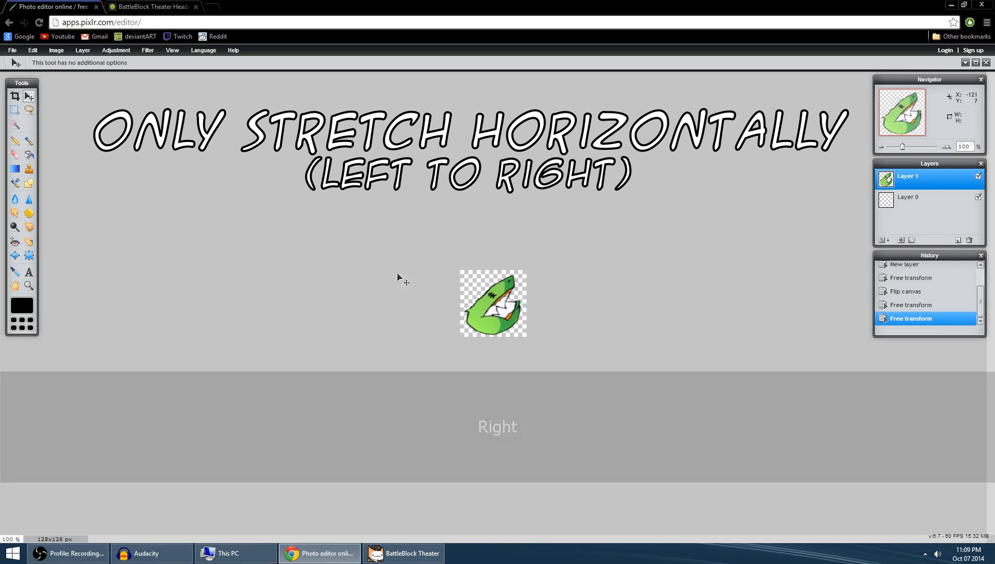
{"action": "left_click_drag", "start_coordinate": [489, 308], "coordinate": [495, 309]}
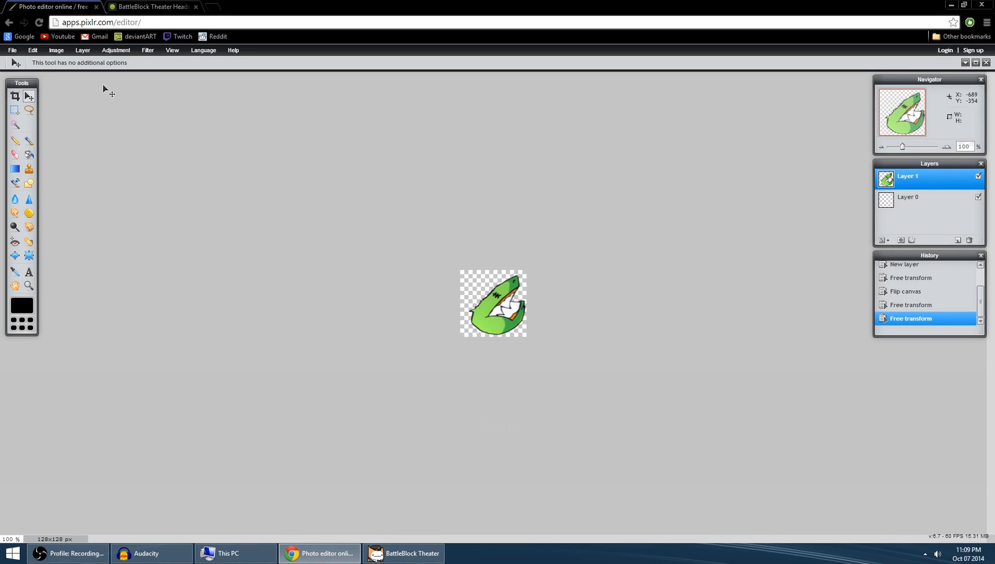
Save the image to the Desktop as a transparent, full-quality PNG named Shark.
{"action": "left_click", "coordinate": [13, 52]}
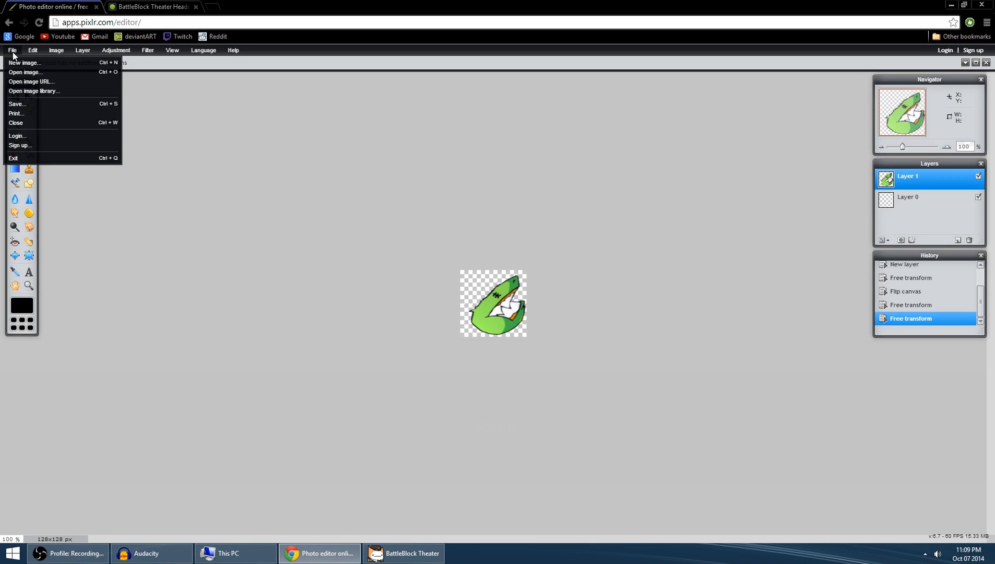
{"action": "left_click", "coordinate": [17, 104]}
{"action": "left_click", "coordinate": [533, 262]}
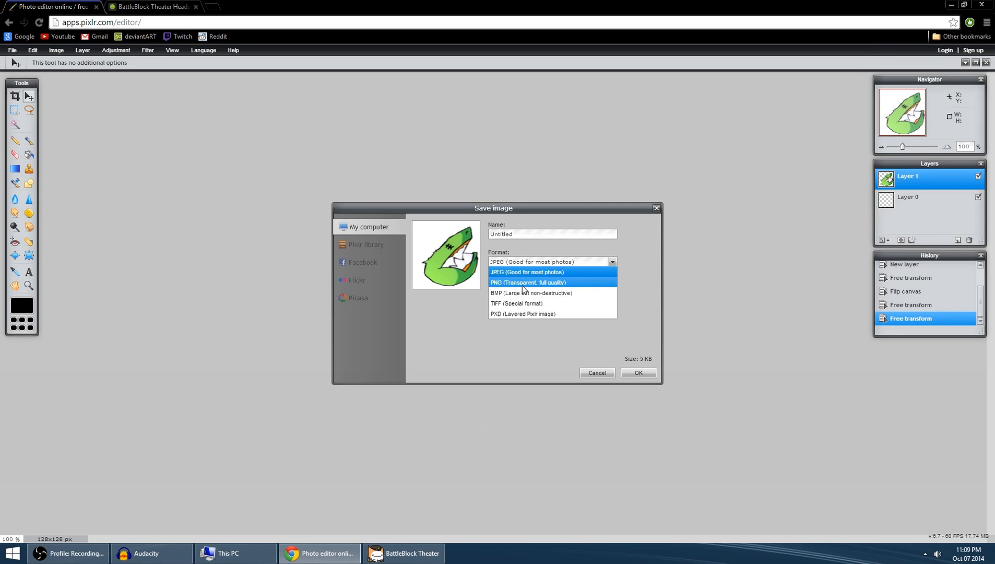
{"action": "left_click", "coordinate": [522, 284]}
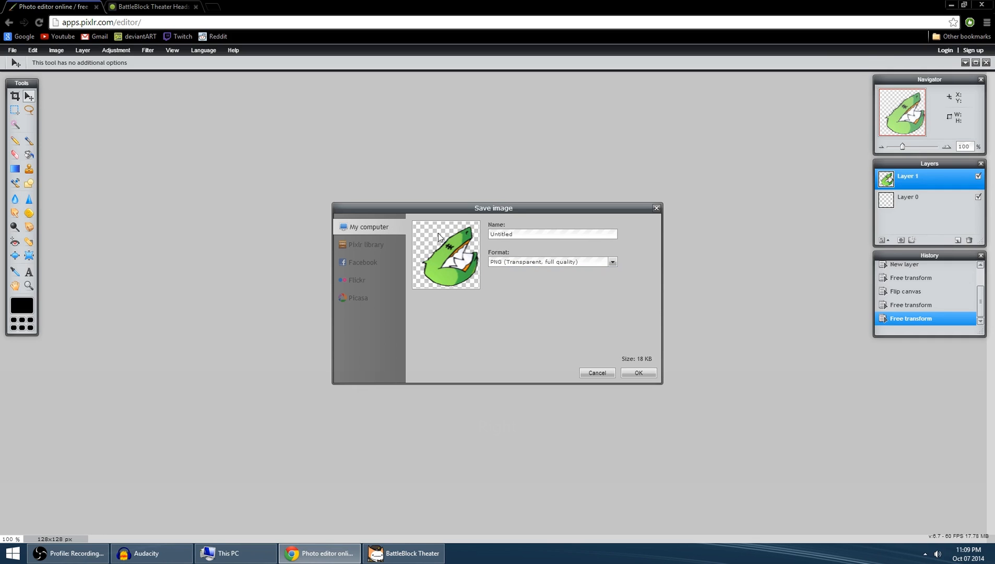
{"action": "double_click", "coordinate": [519, 234]}
{"action": "key", "text": "BackSpace"}
{"action": "type", "text": "Shark"}
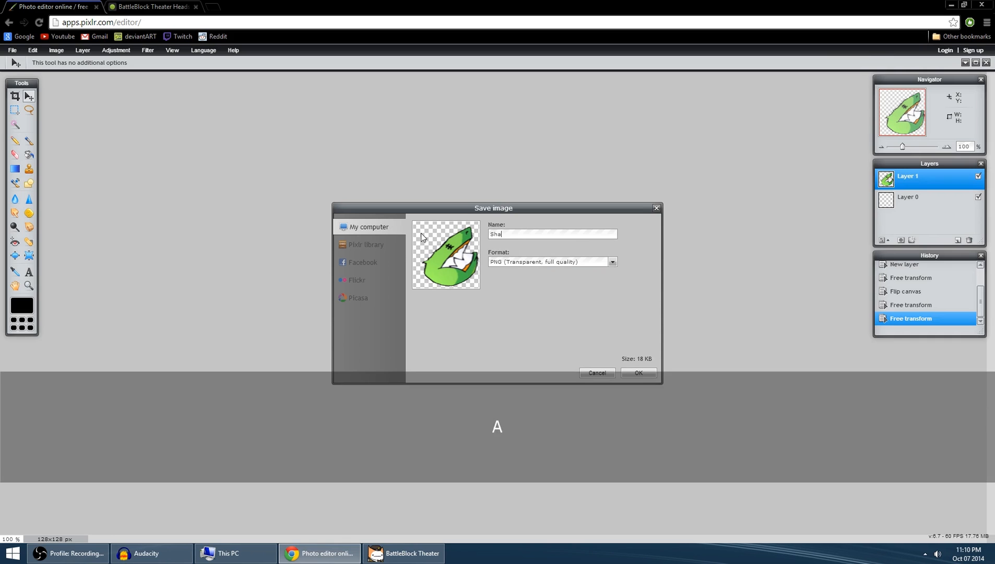
{"action": "left_click", "coordinate": [645, 372]}
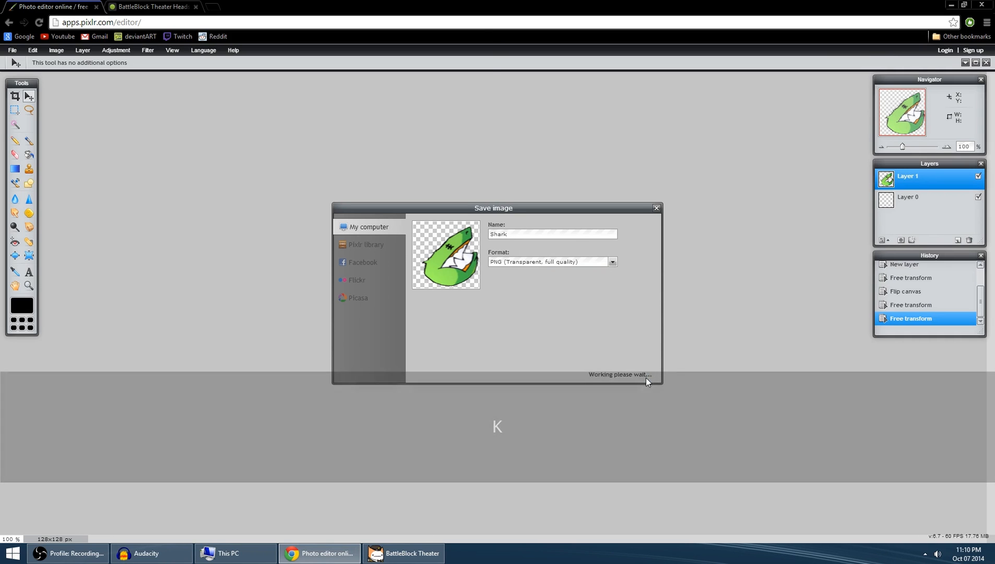
{"action": "left_click", "coordinate": [41, 73]}
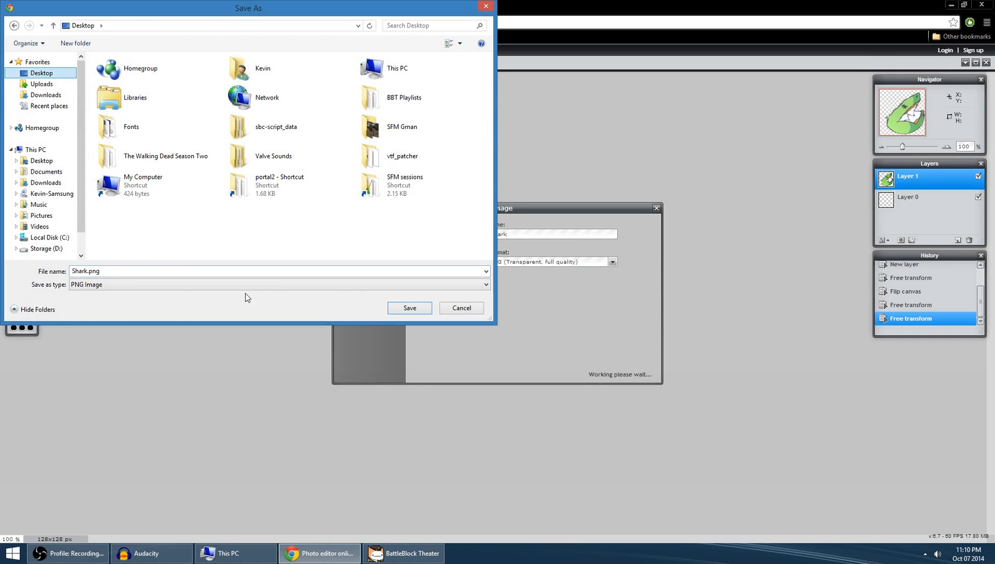
{"action": "left_click", "coordinate": [400, 311]}
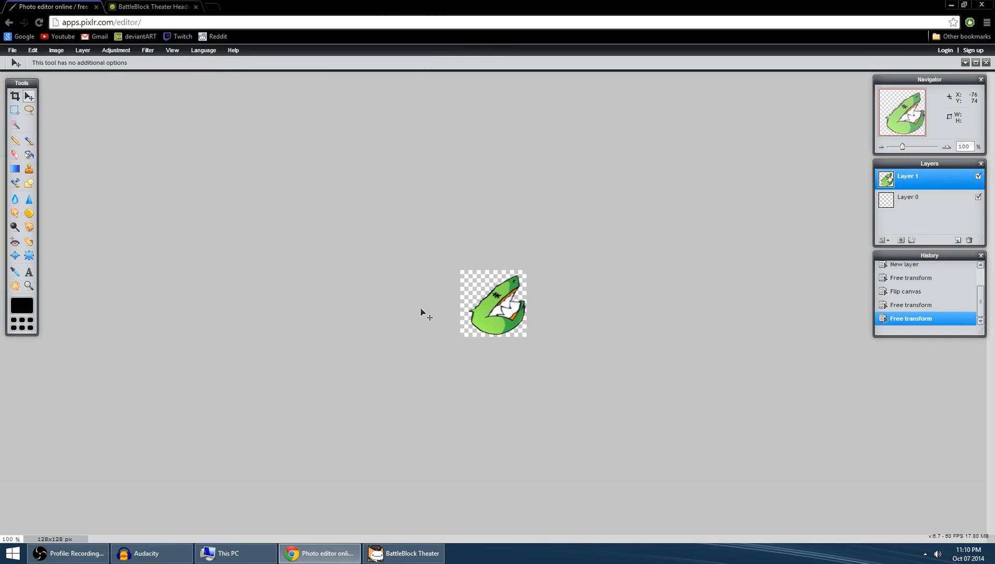
Restore the maximized Shark image window and arrange it side by side with the BBT Shark window.
{"action": "left_click", "coordinate": [975, 63]}
{"action": "left_click_drag", "start_coordinate": [402, 83], "coordinate": [642, 102]}
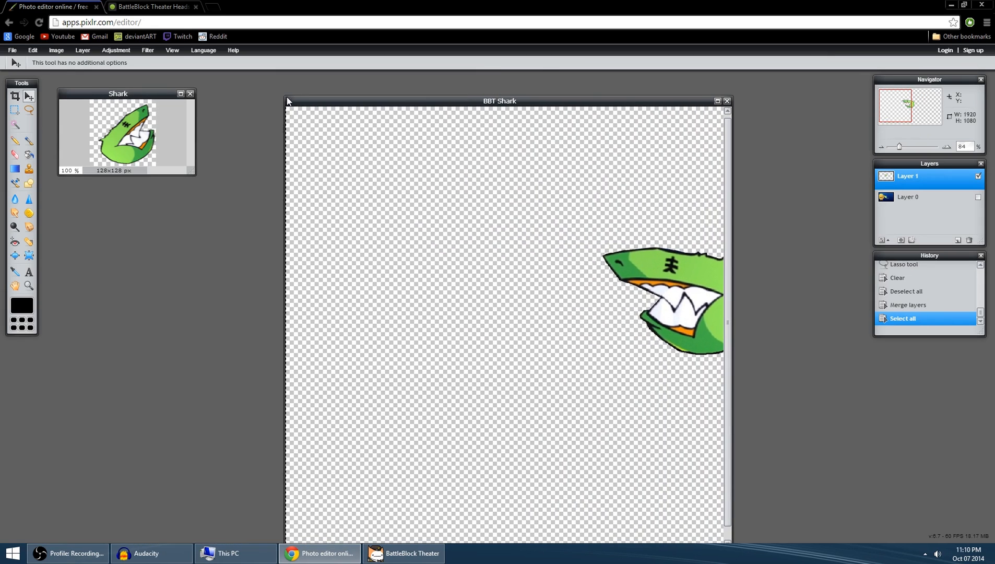
{"action": "left_click_drag", "start_coordinate": [284, 97], "coordinate": [439, 77]}
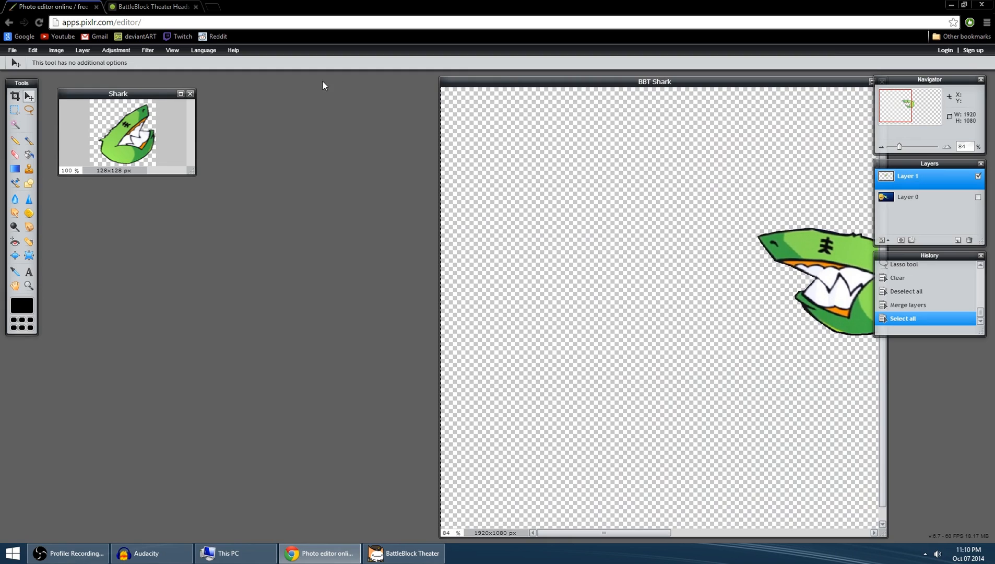
{"action": "left_click_drag", "start_coordinate": [134, 96], "coordinate": [263, 109]}
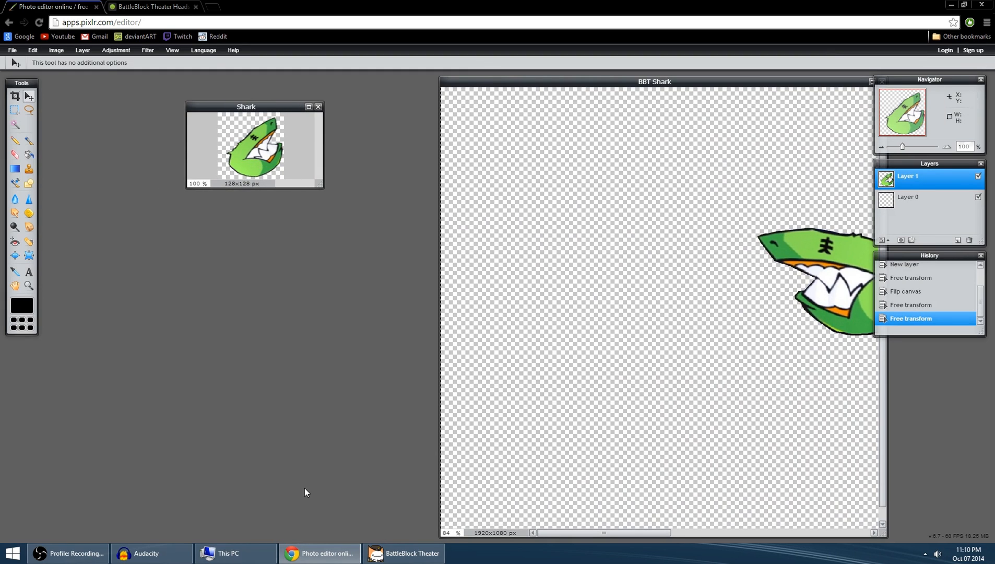
Minimize the browser, switch to BattleBlock Theater, and exit the game completely back to the desktop.
{"action": "left_click", "coordinate": [313, 555]}
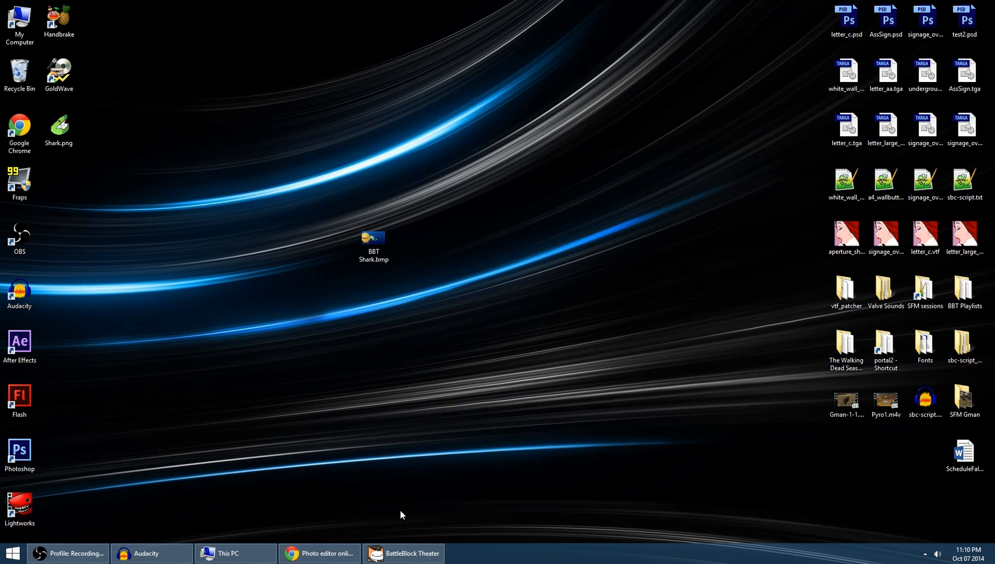
{"action": "left_click", "coordinate": [404, 552]}
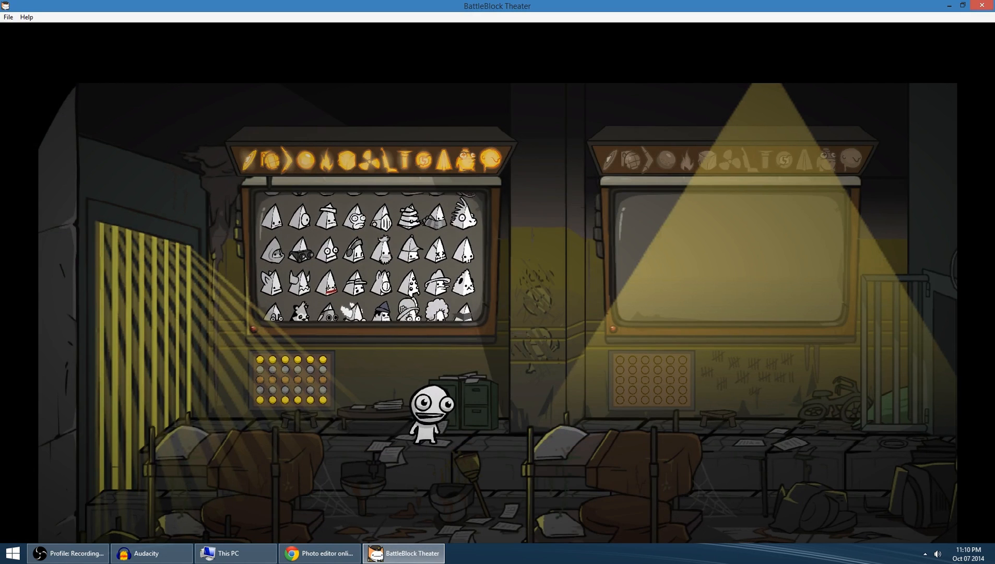
{"action": "key", "text": "Escape"}
{"action": "left_click", "coordinate": [606, 373]}
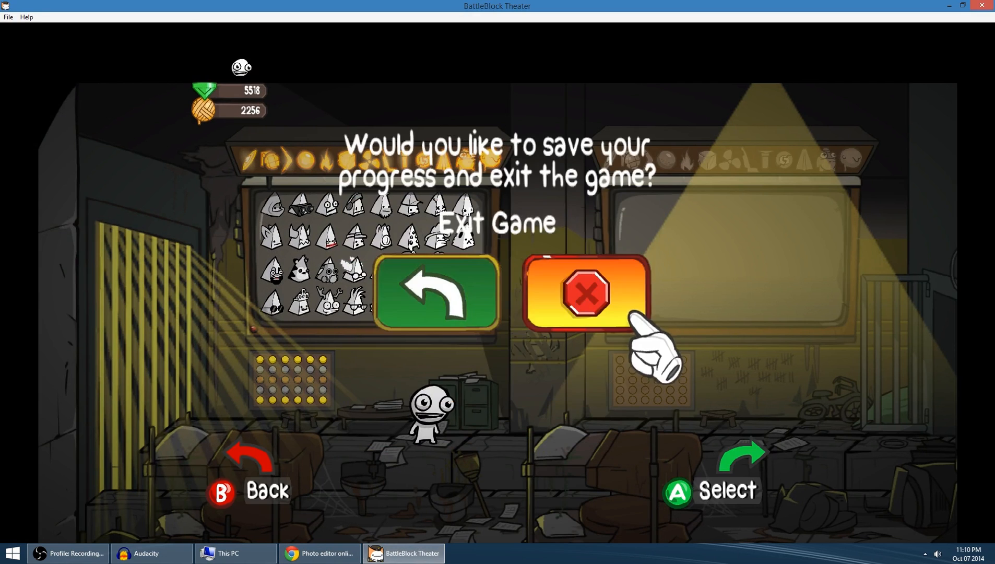
{"action": "left_click", "coordinate": [579, 296]}
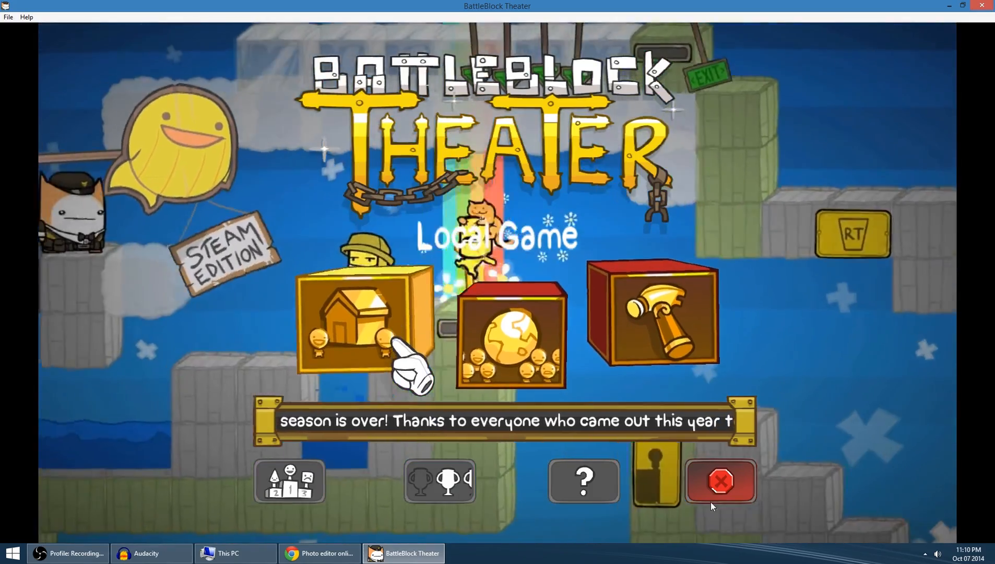
{"action": "left_click", "coordinate": [712, 500]}
{"action": "left_click", "coordinate": [588, 288]}
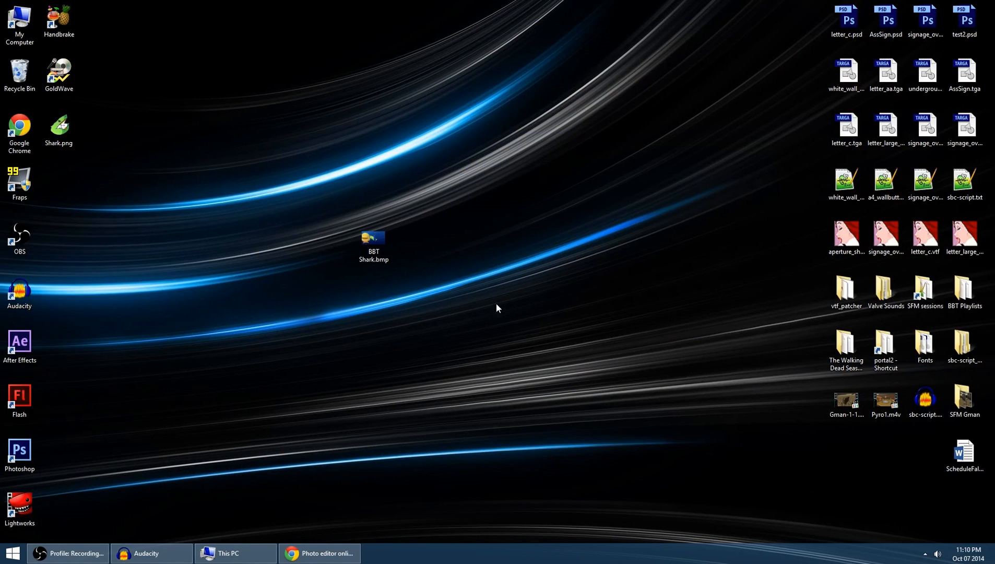
Move the Shark.png file on the desktop next to BBT Shark.bmp.
{"action": "mouse_move", "coordinate": [68, 138]}
{"action": "left_mouse_down"}
{"action": "mouse_move", "coordinate": [134, 210]}
{"action": "mouse_move", "coordinate": [197, 239]}
{"action": "mouse_move", "coordinate": [54, 137]}
{"action": "left_mouse_up"}
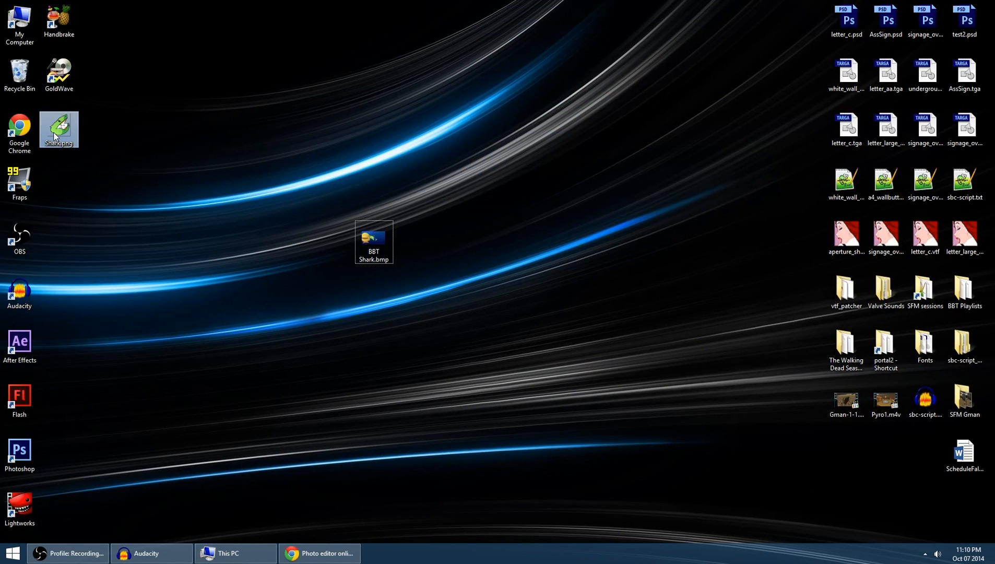
{"action": "left_click_drag", "start_coordinate": [448, 294], "coordinate": [450, 248]}
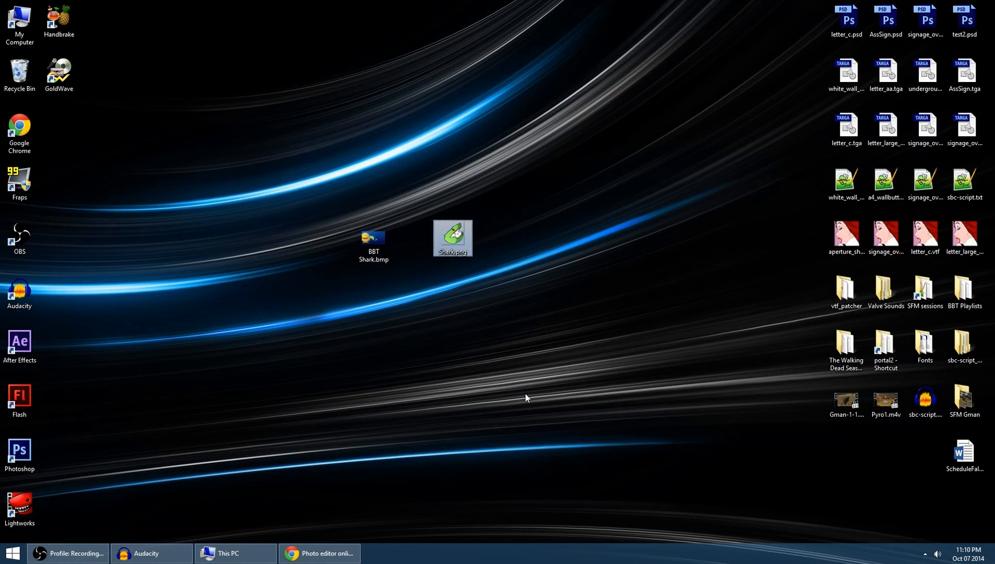
Switch to File Explorer and open the folder C:\Program Files (x86)\Steam.
{"action": "left_click", "coordinate": [238, 554]}
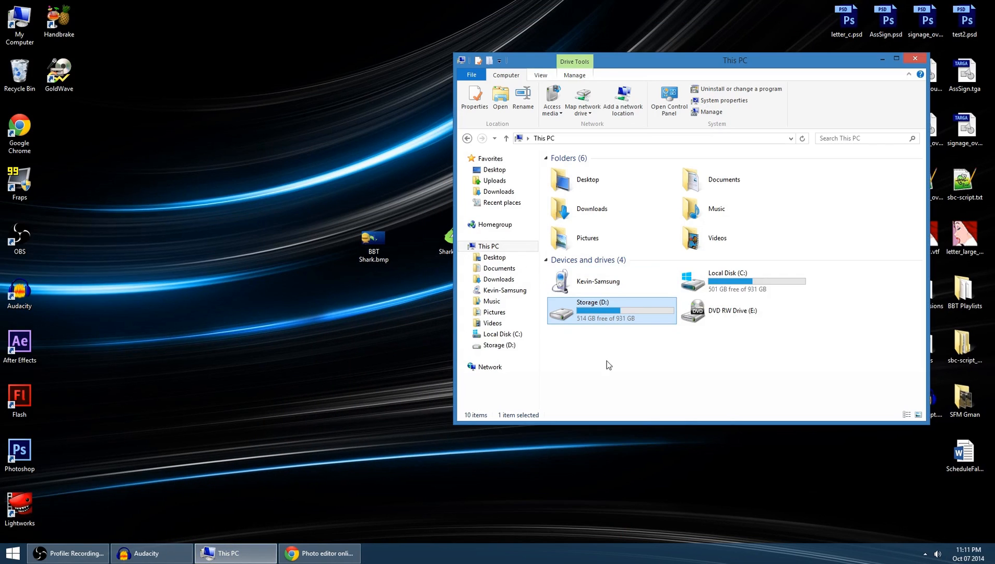
{"action": "double_click", "coordinate": [719, 284]}
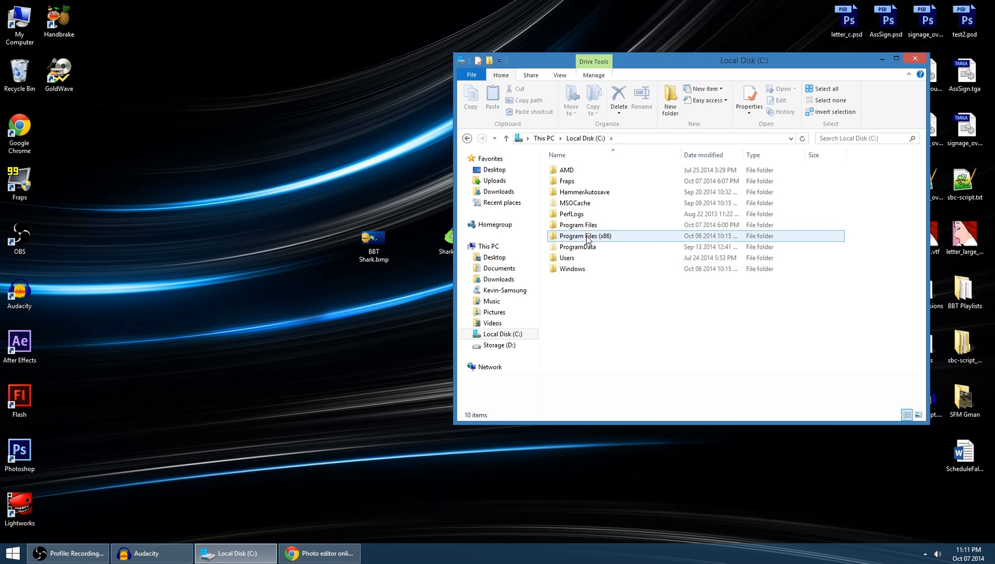
{"action": "left_click", "coordinate": [563, 238]}
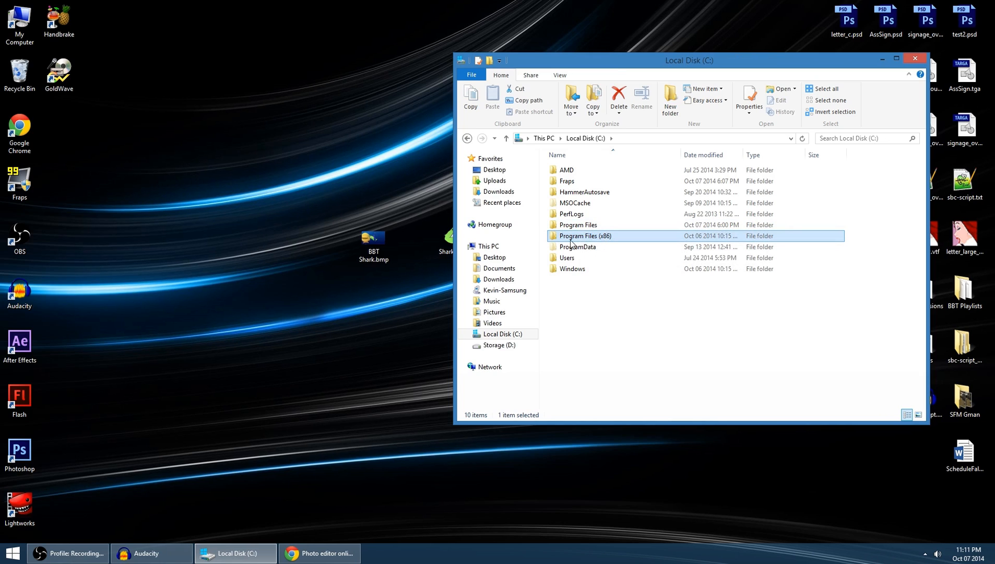
{"action": "double_click", "coordinate": [602, 238]}
{"action": "scroll", "coordinate": [626, 316], "scroll_direction": "down", "scroll_amount": 9}
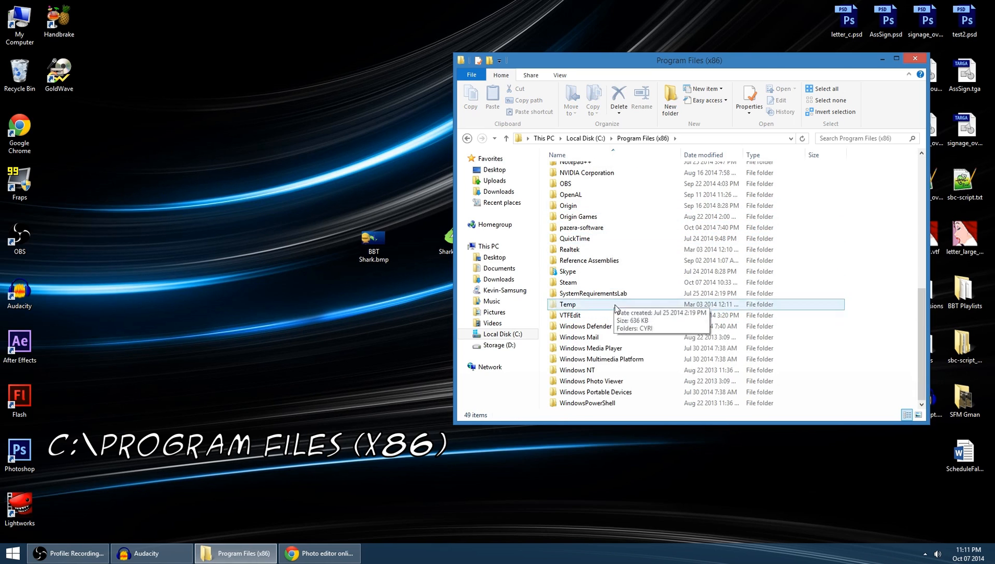
{"action": "left_click", "coordinate": [582, 284]}
{"action": "double_click", "coordinate": [582, 284]}
Open the subfolder SteamApps\common\BattleBlock Theater\GameData\UserFaces inside the Steam folder.
{"action": "scroll", "coordinate": [584, 277], "scroll_direction": "down", "scroll_amount": 5}
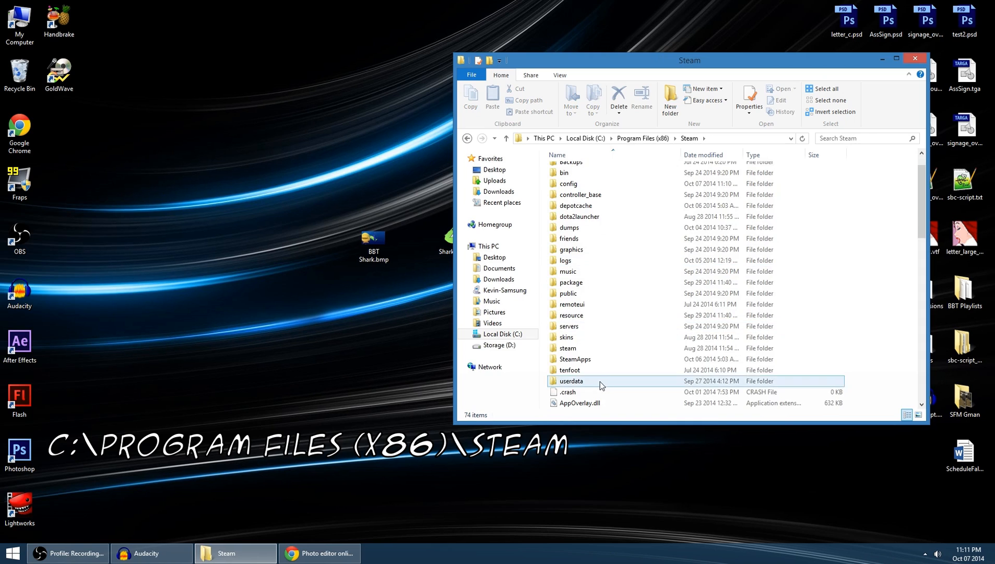
{"action": "left_click", "coordinate": [579, 361]}
{"action": "double_click", "coordinate": [579, 360]}
{"action": "double_click", "coordinate": [577, 171]}
{"action": "double_click", "coordinate": [595, 172]}
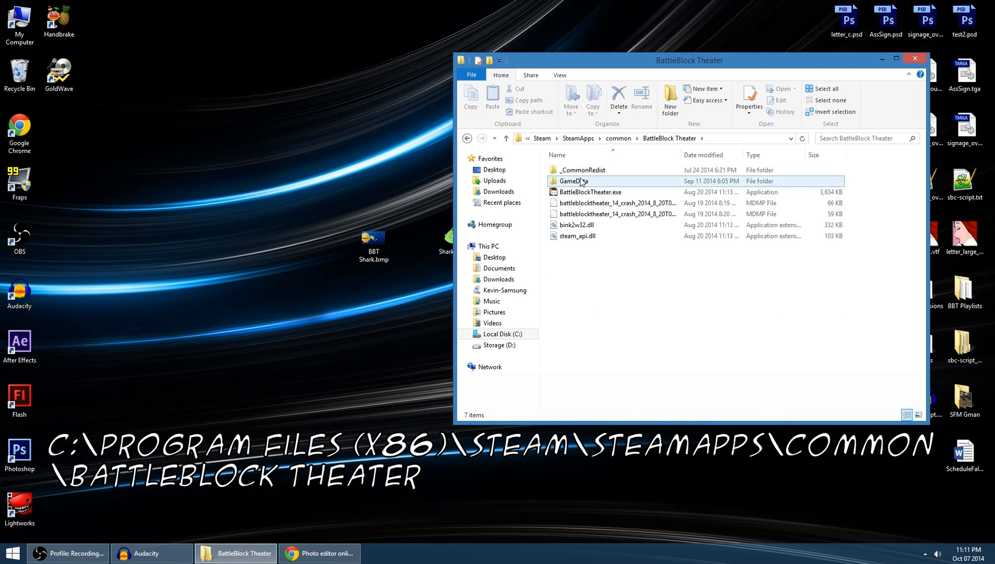
{"action": "double_click", "coordinate": [580, 181]}
{"action": "double_click", "coordinate": [584, 235]}
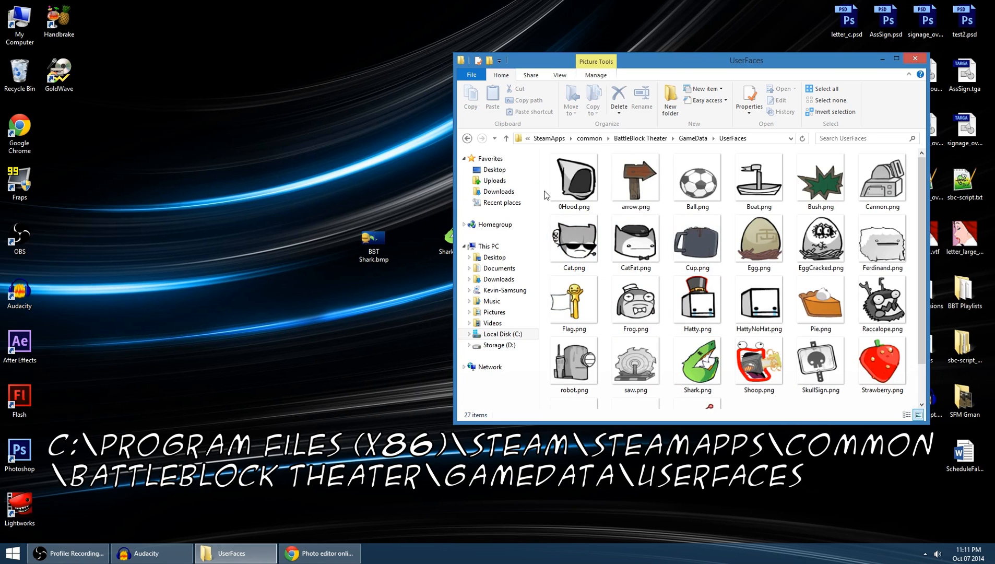
Replace the existing Shark.png in UserFaces with the new Shark.png from the desktop, and minimize the folder window.
{"action": "scroll", "coordinate": [629, 328], "scroll_direction": "down", "scroll_amount": 2}
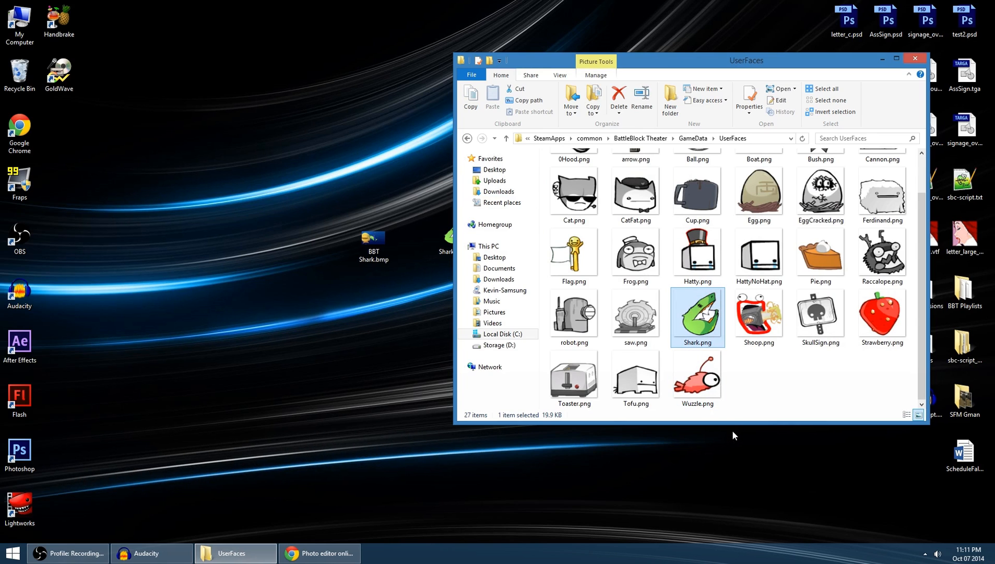
{"action": "key", "text": "Delete"}
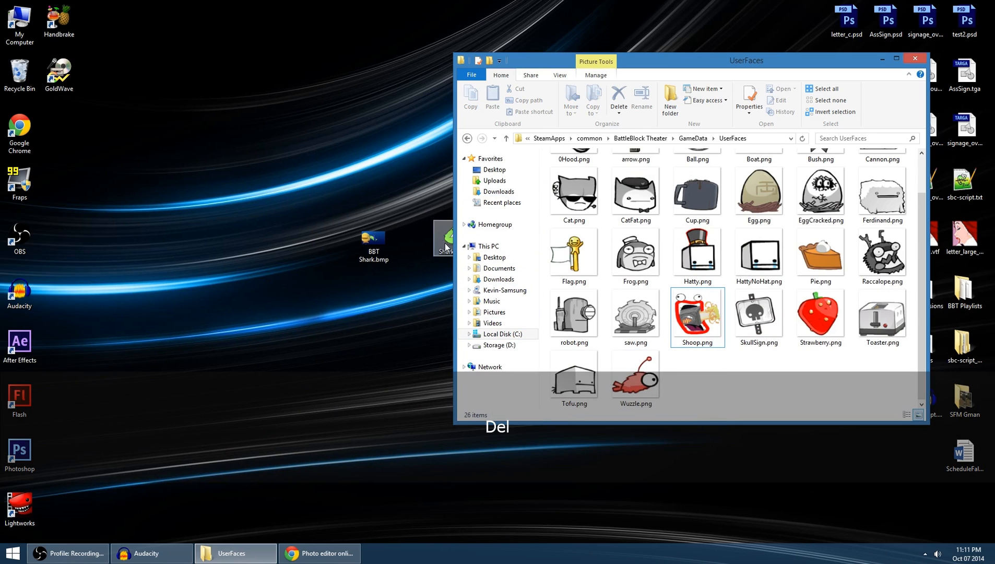
{"action": "left_click_drag", "start_coordinate": [450, 251], "coordinate": [419, 253]}
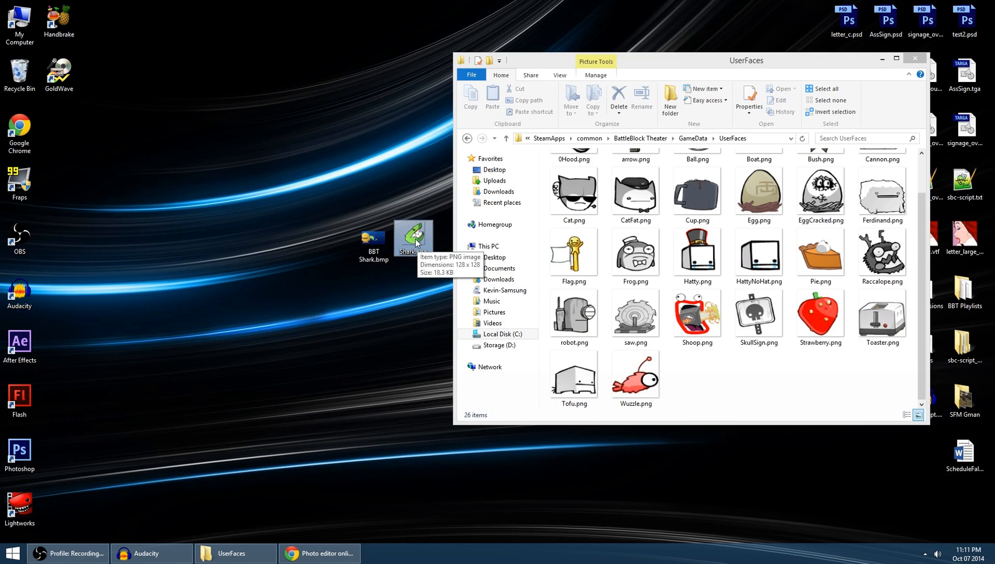
{"action": "left_click_drag", "start_coordinate": [748, 389], "coordinate": [750, 391]}
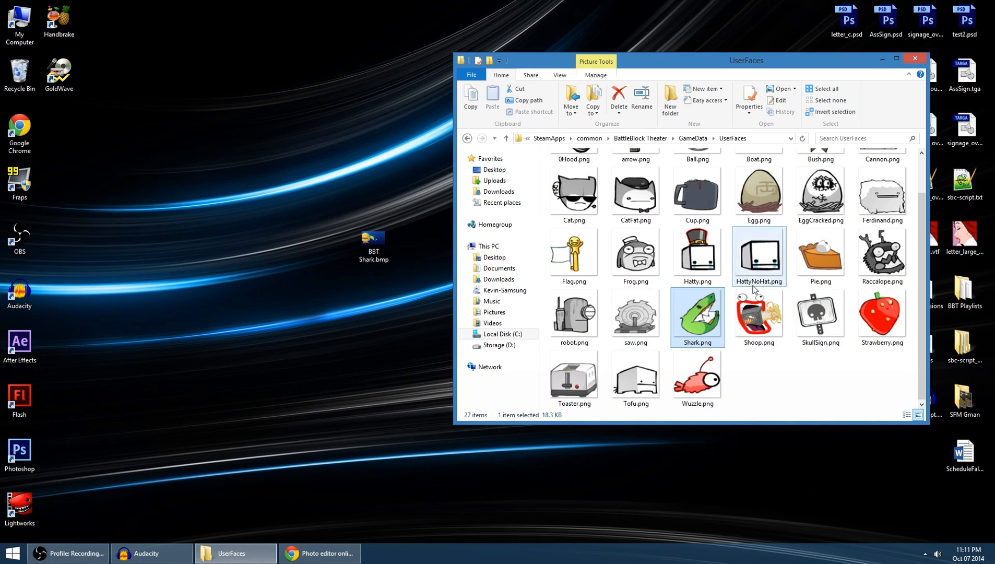
{"action": "left_click", "coordinate": [769, 382]}
{"action": "left_click", "coordinate": [254, 548]}
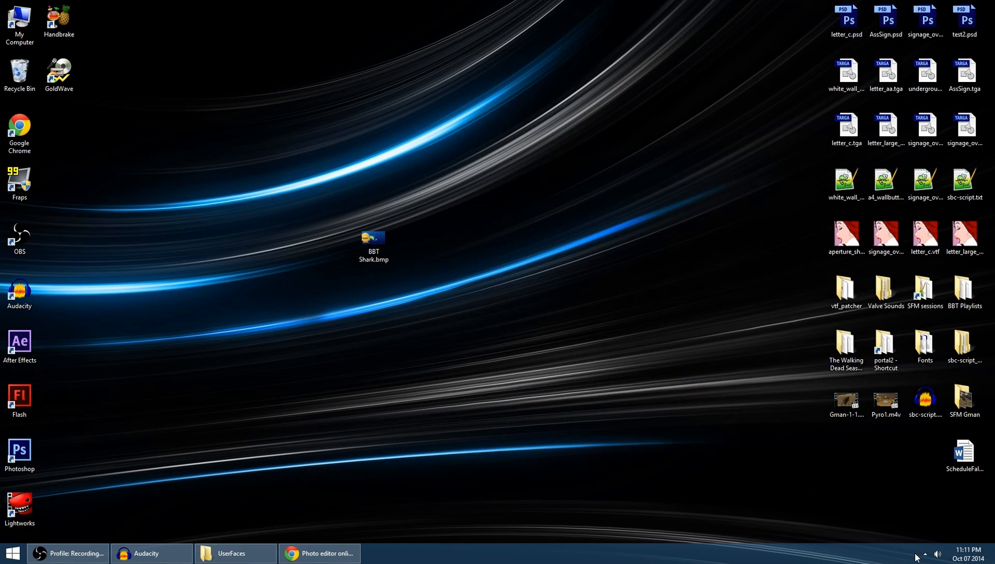
Launch BattleBlock Theater from the Steam tray shortcut list.
{"action": "left_click", "coordinate": [924, 553]}
{"action": "right_click", "coordinate": [924, 483]}
{"action": "left_click", "coordinate": [876, 369]}
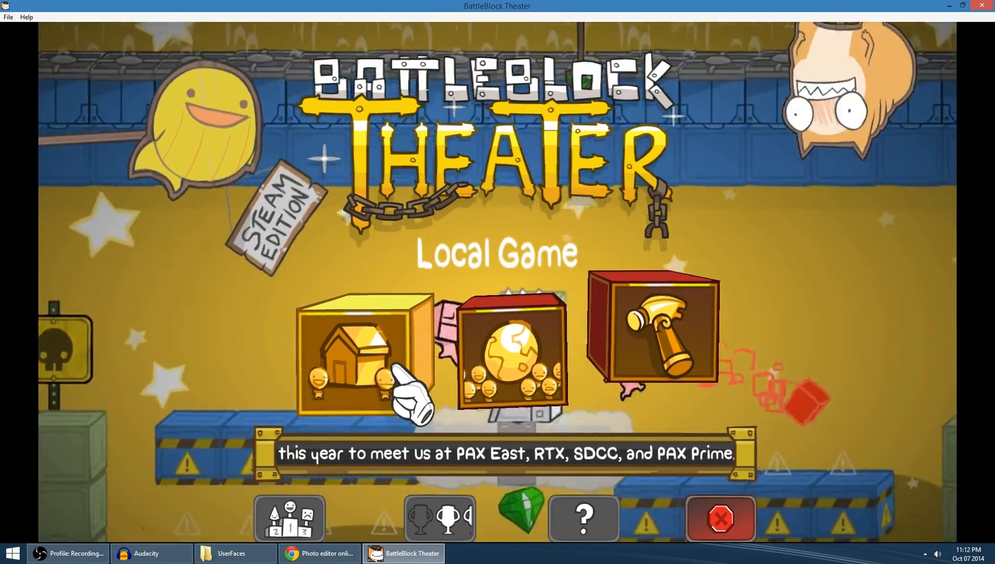
Make sure Remote User Faces is set to Enabled in the Help & Options settings, and return to the main menu.
{"action": "key", "text": "Down"}
{"action": "key", "text": "Right"}
{"action": "key", "text": "Right"}
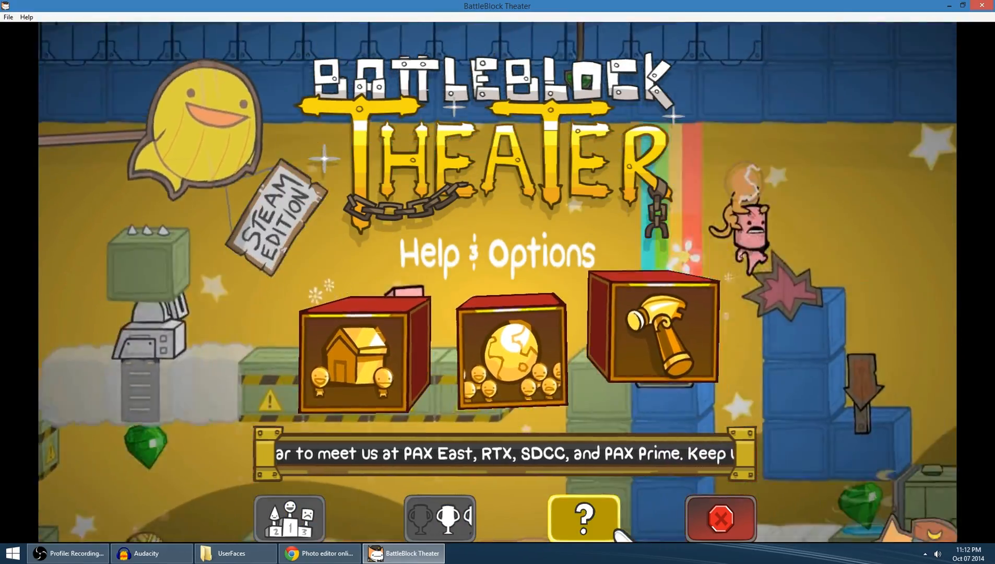
{"action": "key", "text": "Return"}
{"action": "key", "text": "Down"}
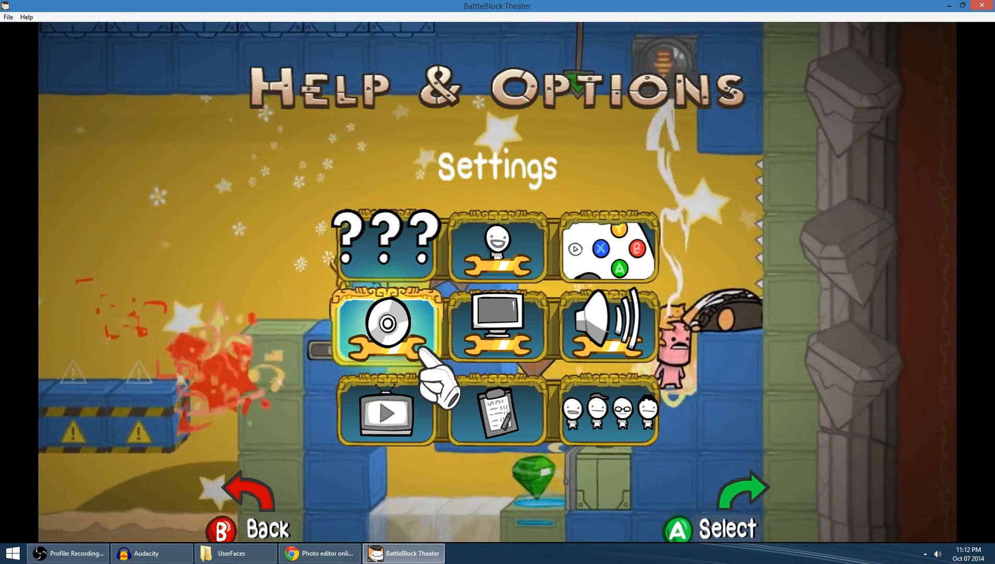
{"action": "key", "text": "Return"}
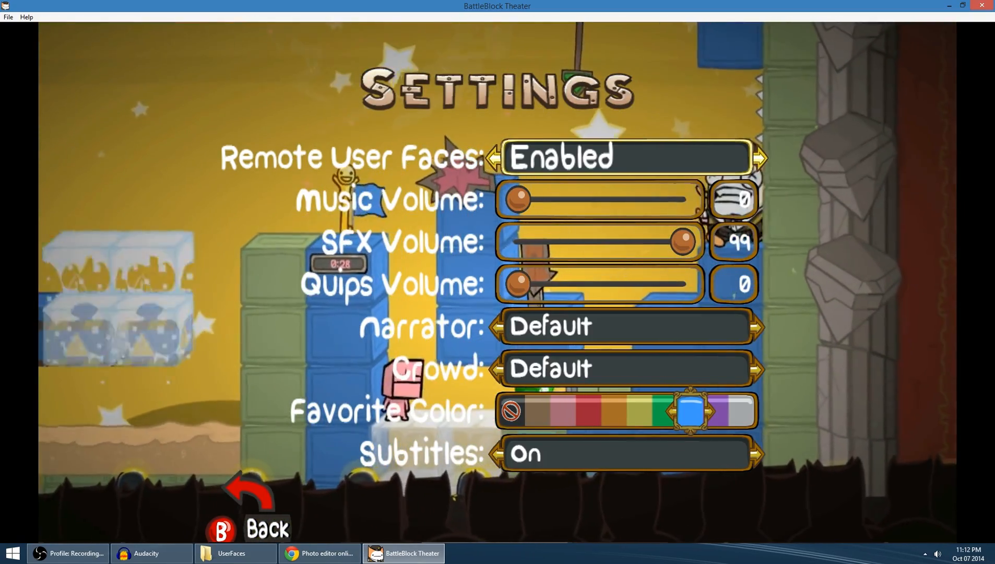
{"action": "key", "text": "Right"}
{"action": "key", "text": "Right"}
{"action": "key", "text": "Right"}
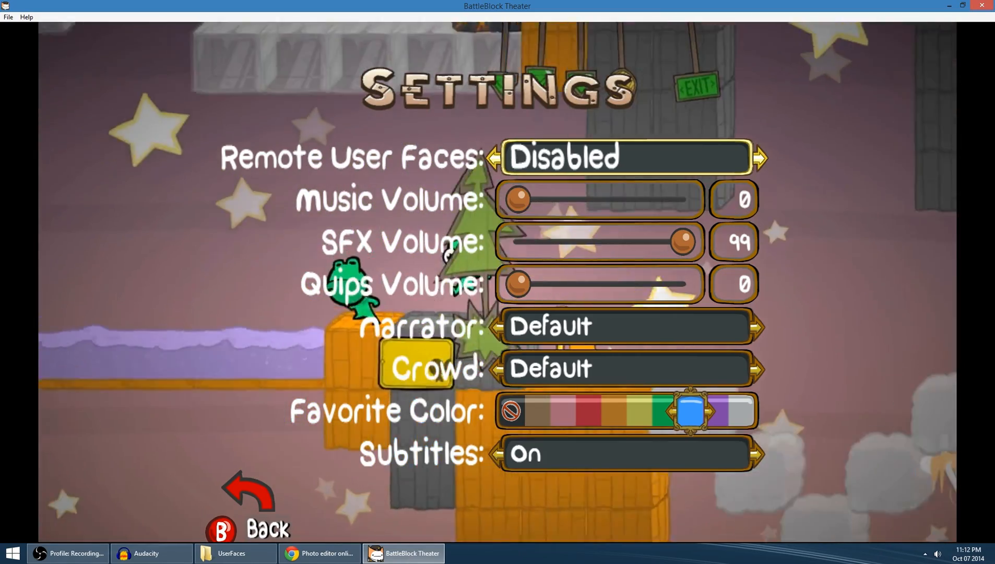
{"action": "key", "text": "Right"}
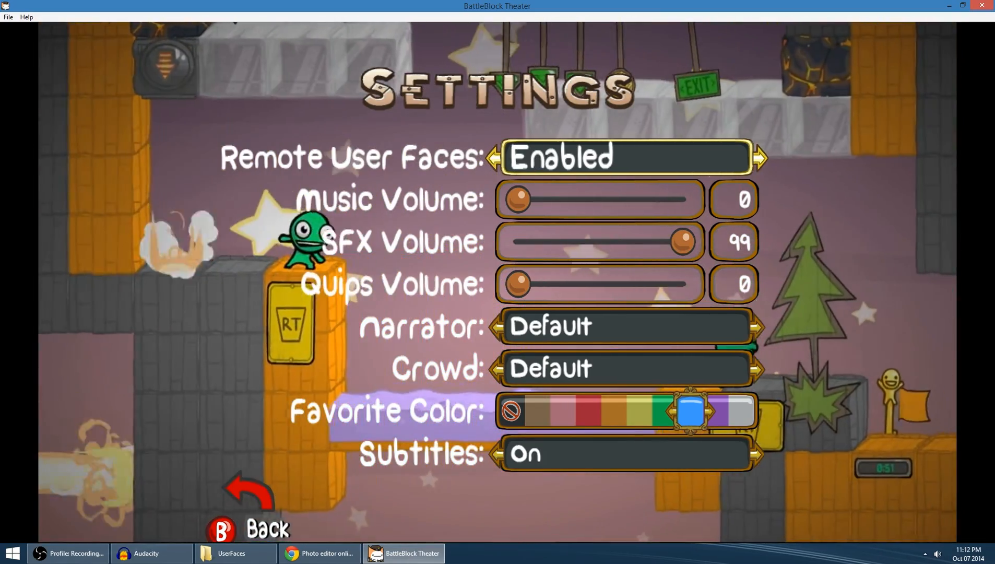
{"action": "key", "text": "Escape"}
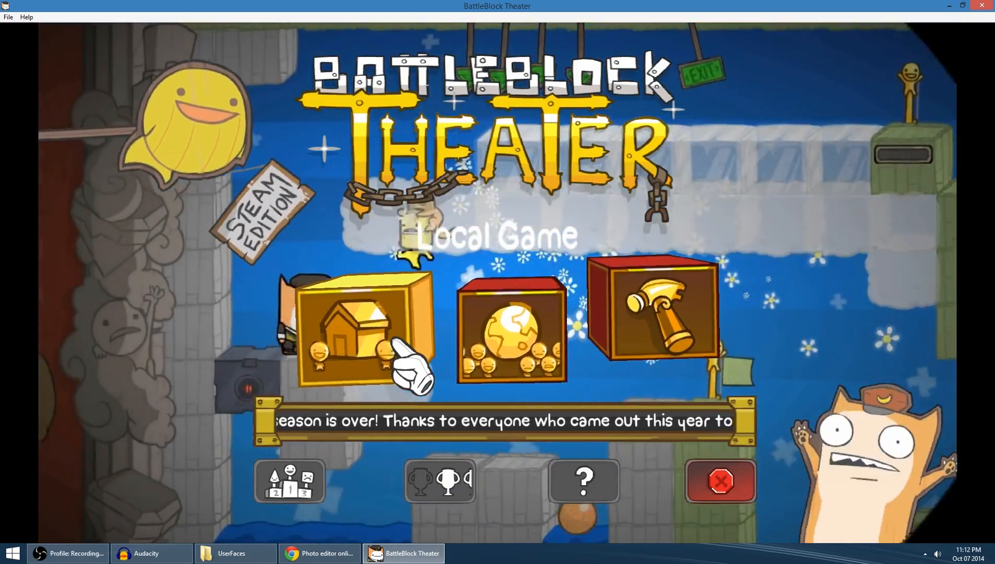
Start a local game with the custom shark head for the first player in Player Setup.
{"action": "key", "text": "Return"}
{"action": "key", "text": "Return"}
{"action": "key", "text": "Return"}
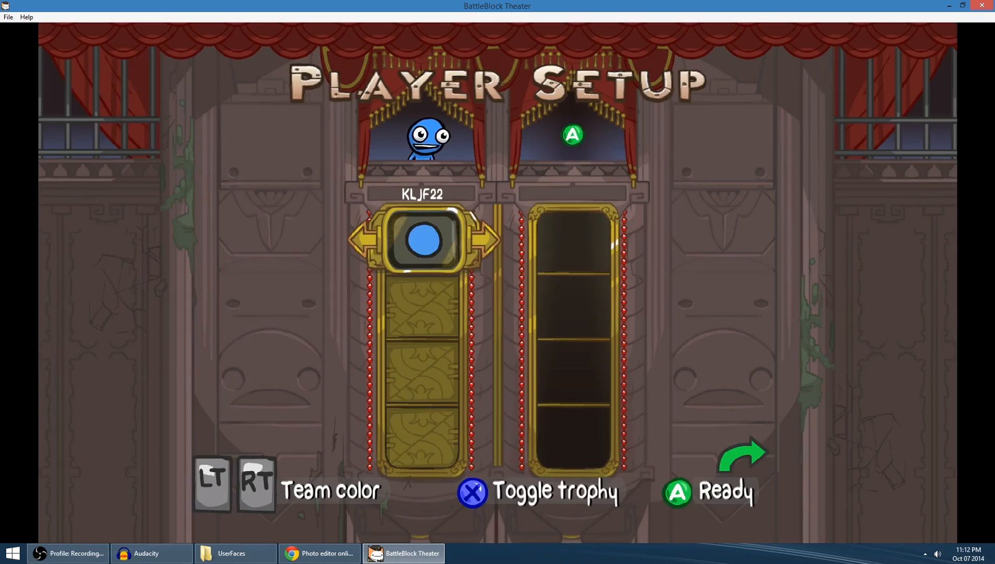
{"action": "key", "text": "Down"}
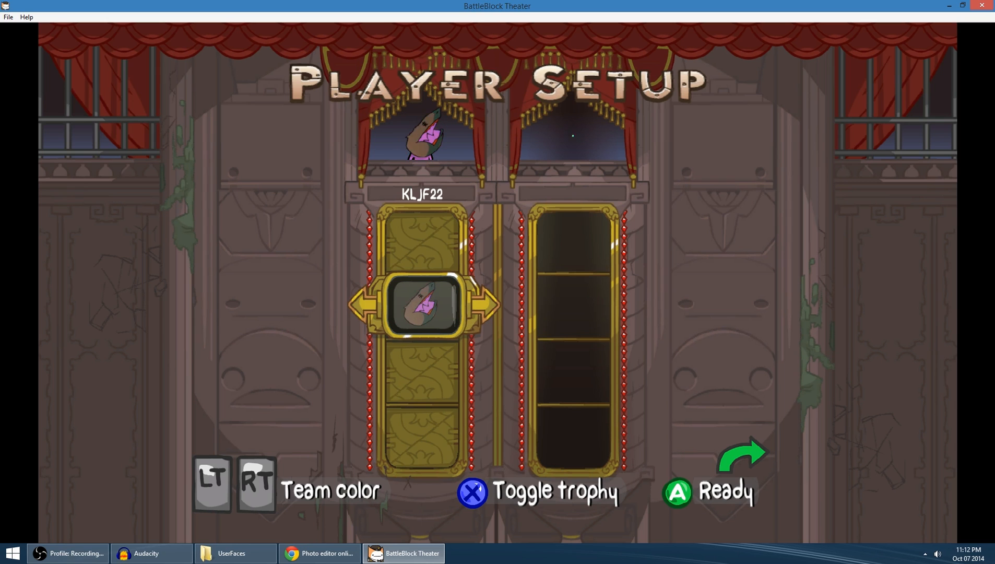
{"action": "key", "text": "Down"}
{"action": "key", "text": "Down"}
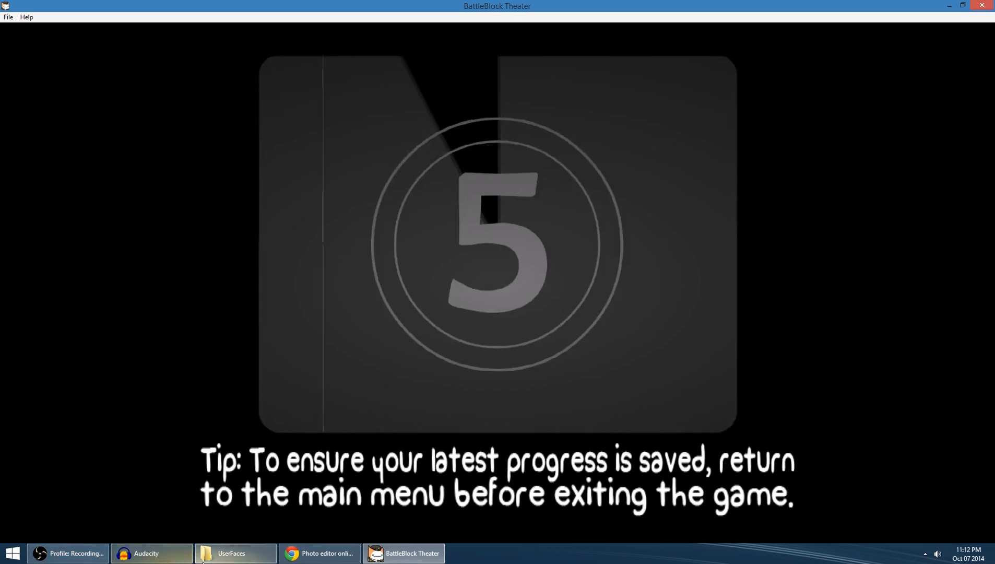
View Shark.png from the UserFaces folder in the photo viewer, and return to the game to see the head on the character.
{"action": "left_click", "coordinate": [234, 552]}
{"action": "double_click", "coordinate": [695, 329]}
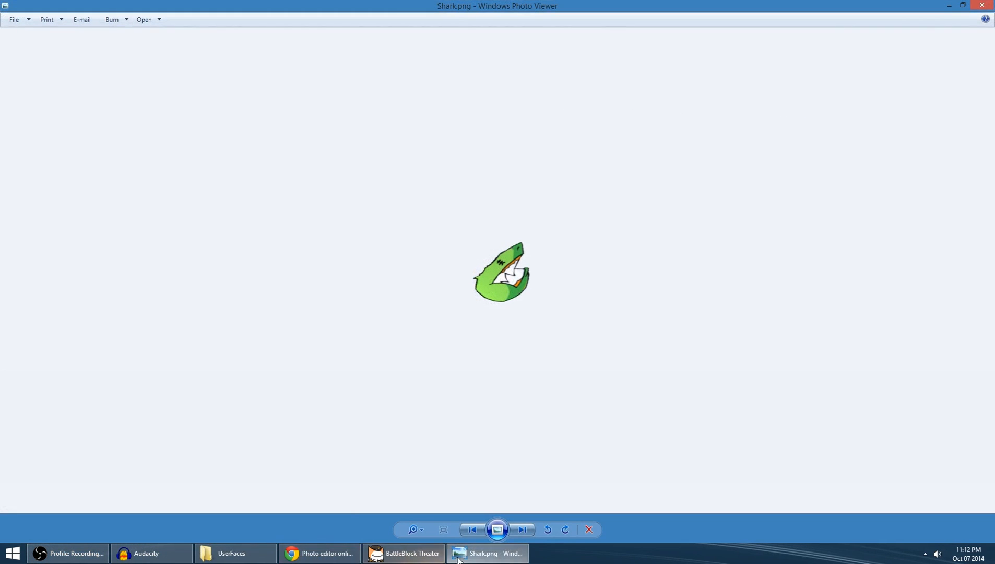
{"action": "left_click", "coordinate": [455, 553]}
{"action": "left_click", "coordinate": [404, 553]}
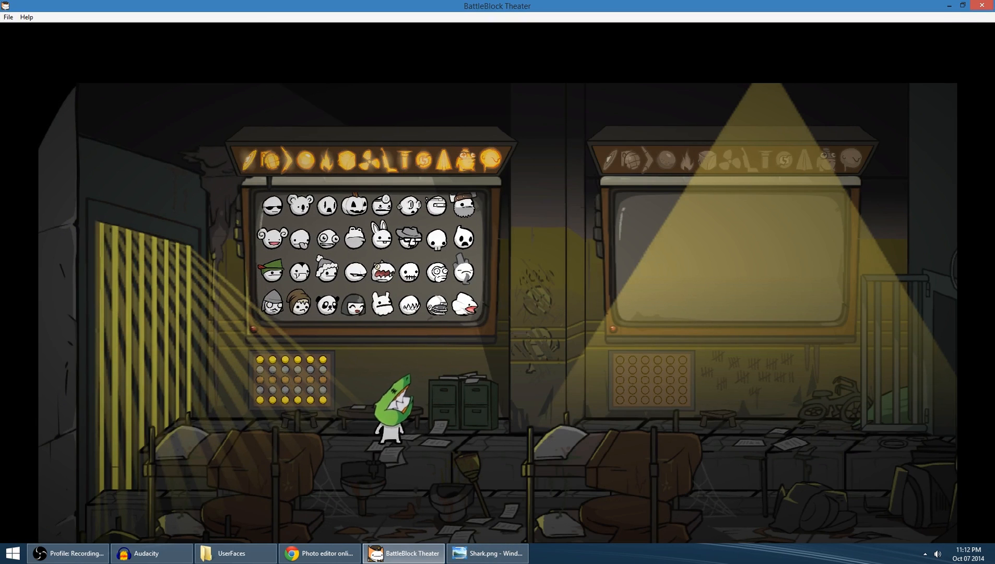
{"action": "key", "text": "Right"}
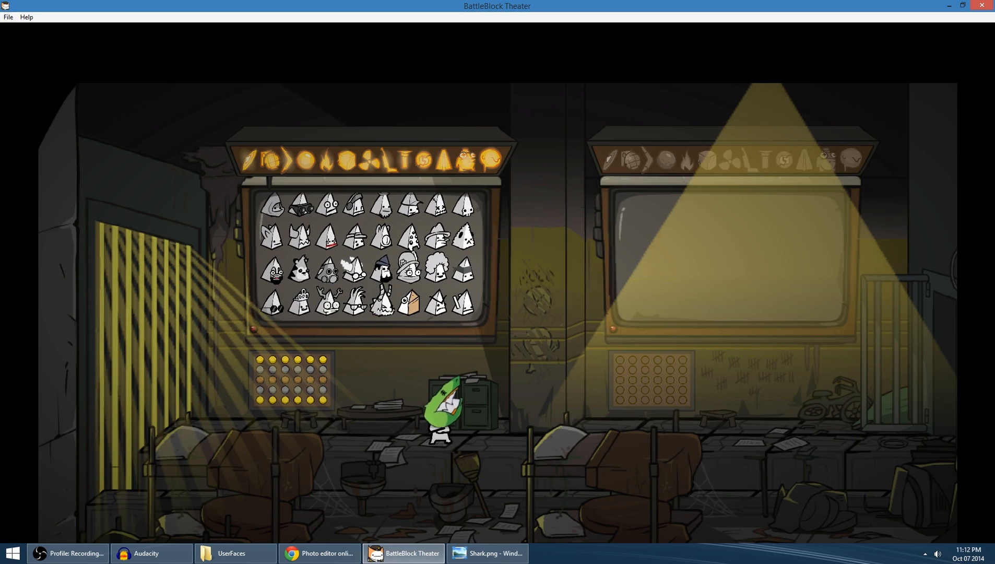
Switch to Pixlr Editor to review the Shark image, and bring up the UserFaces folder to compare the saved file.
{"action": "key", "text": "alt+Tab"}
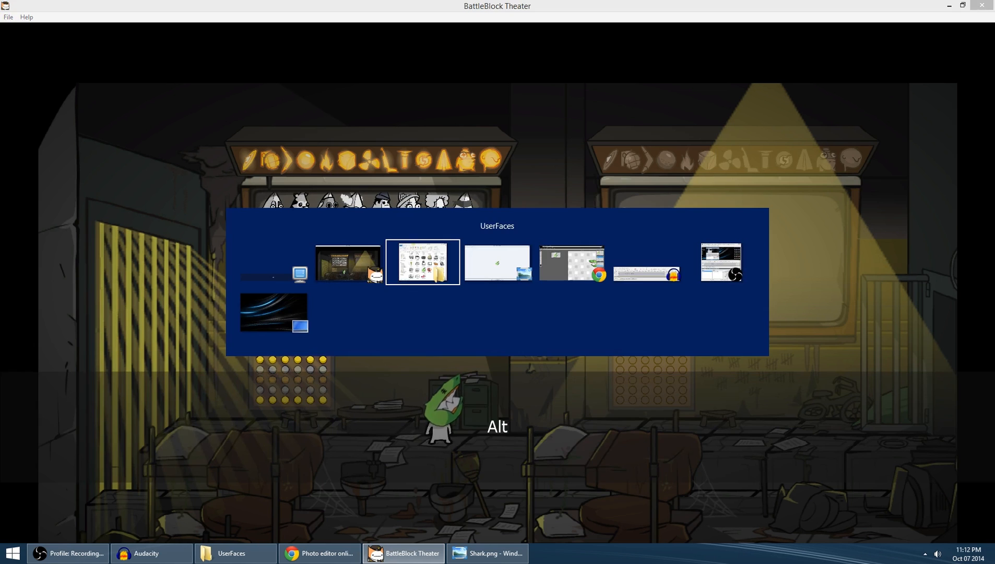
{"action": "key", "text": "alt+Tab"}
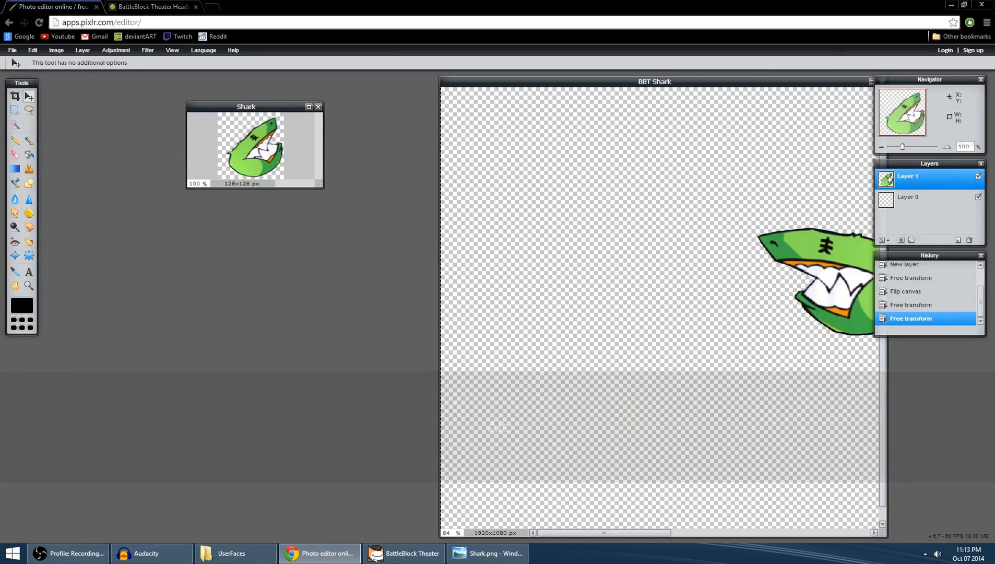
{"action": "left_click_drag", "start_coordinate": [249, 110], "coordinate": [252, 141]}
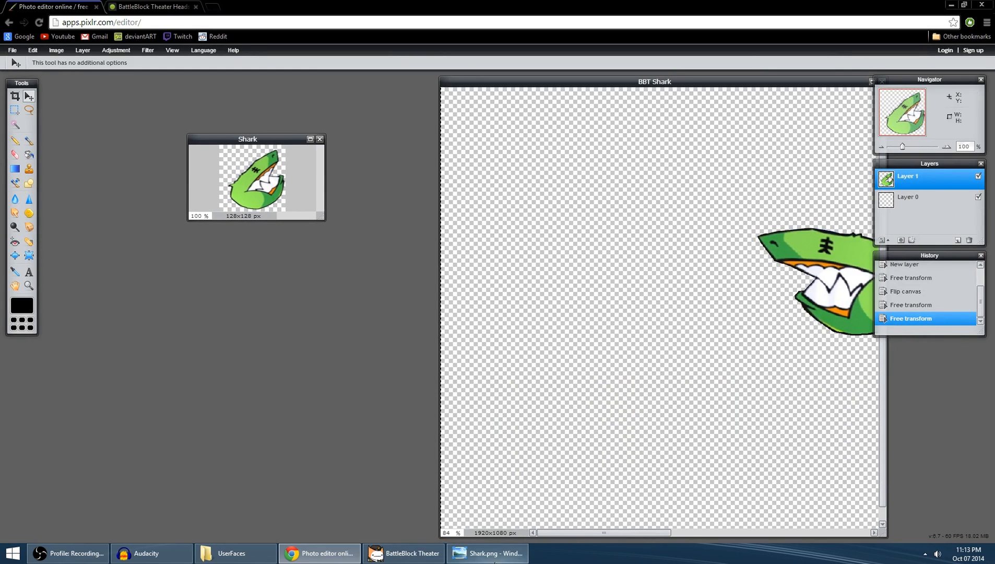
{"action": "mouse_move", "coordinate": [487, 561]}
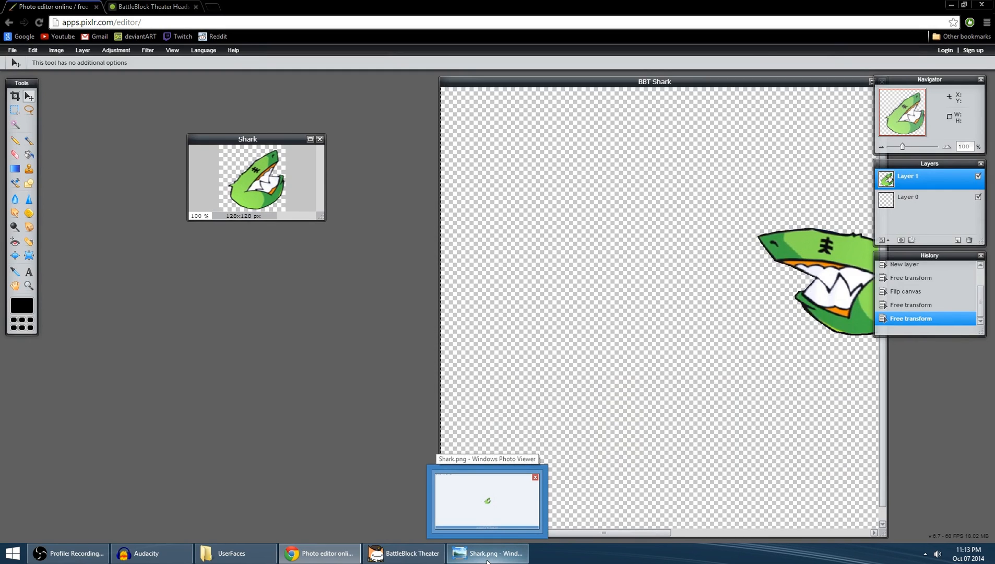
{"action": "left_click", "coordinate": [231, 553]}
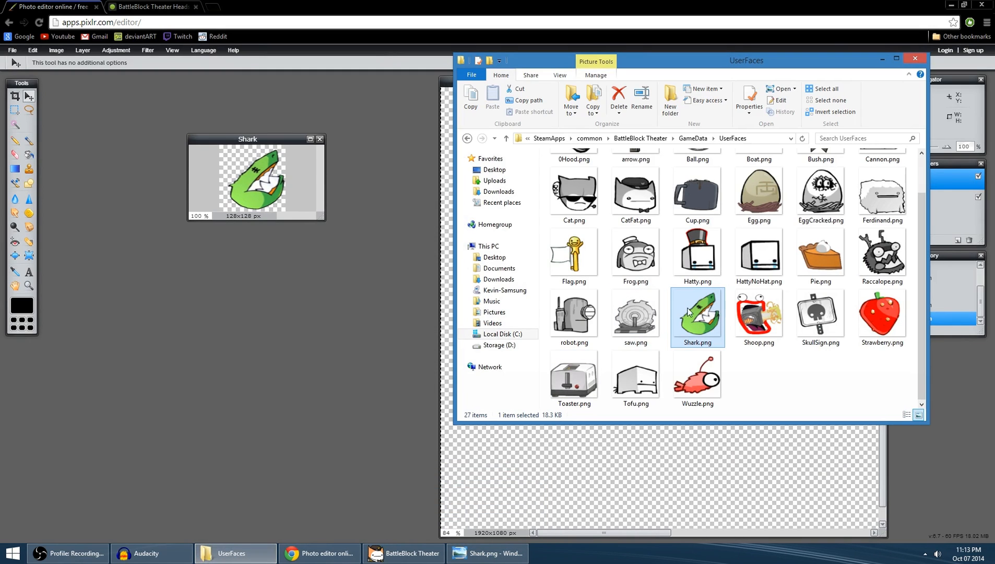
Switch back to BattleBlock Theater and make the shark-headed character run right past the filing cabinets and jump.
{"action": "left_click", "coordinate": [431, 554]}
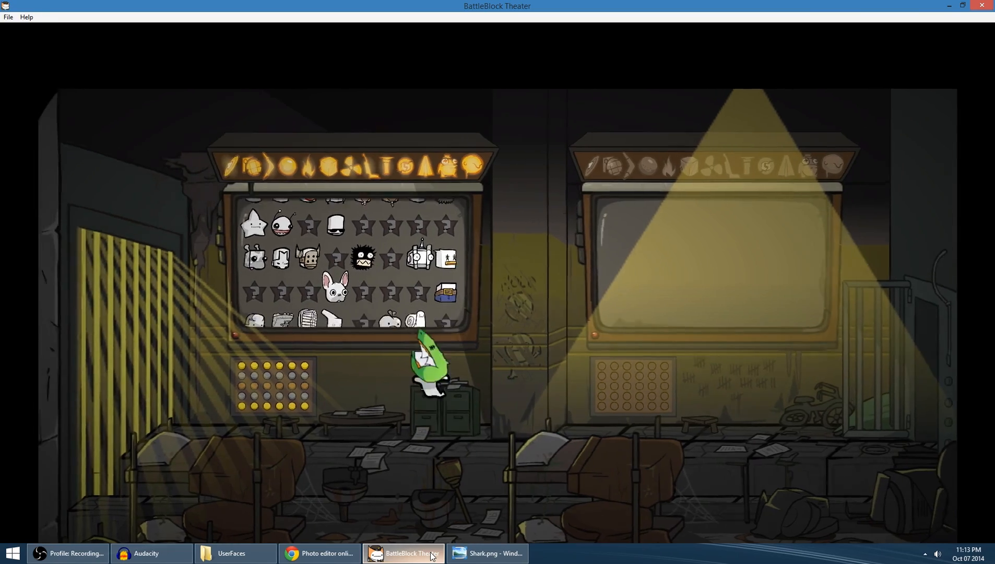
{"action": "key", "text": "Right"}
{"action": "key", "text": "space"}
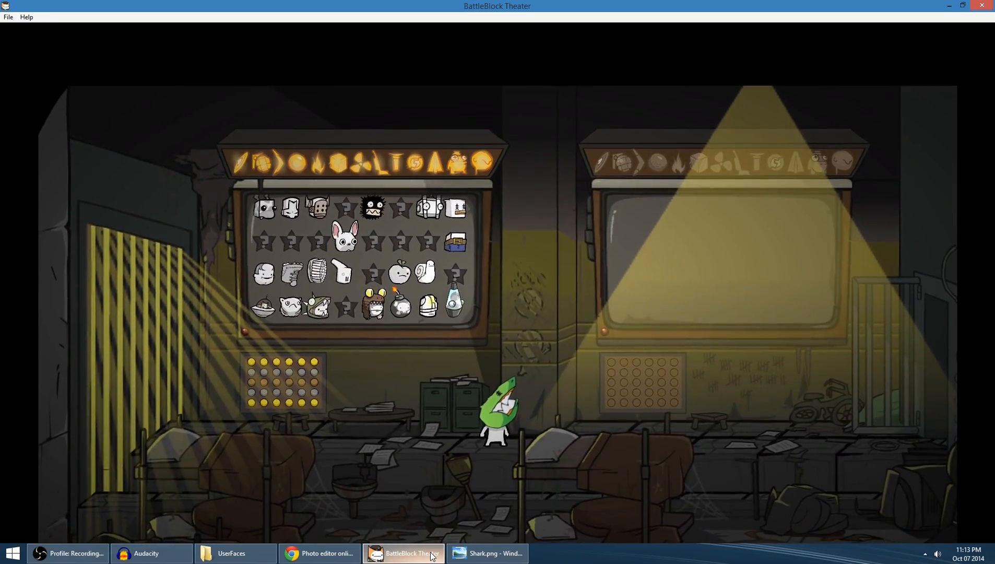